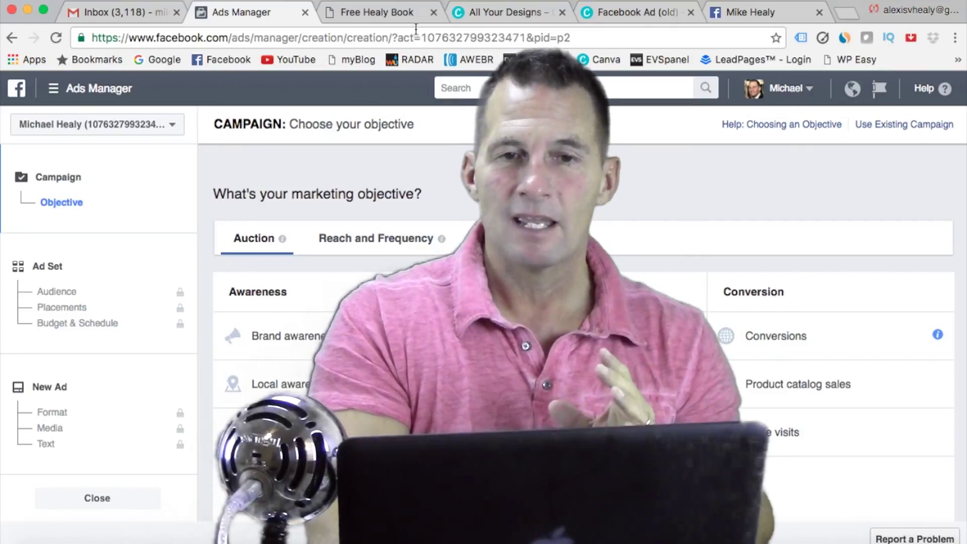
Step: Switch to the free book landing page and review its headline, benefit list and download offer
click(394, 14)
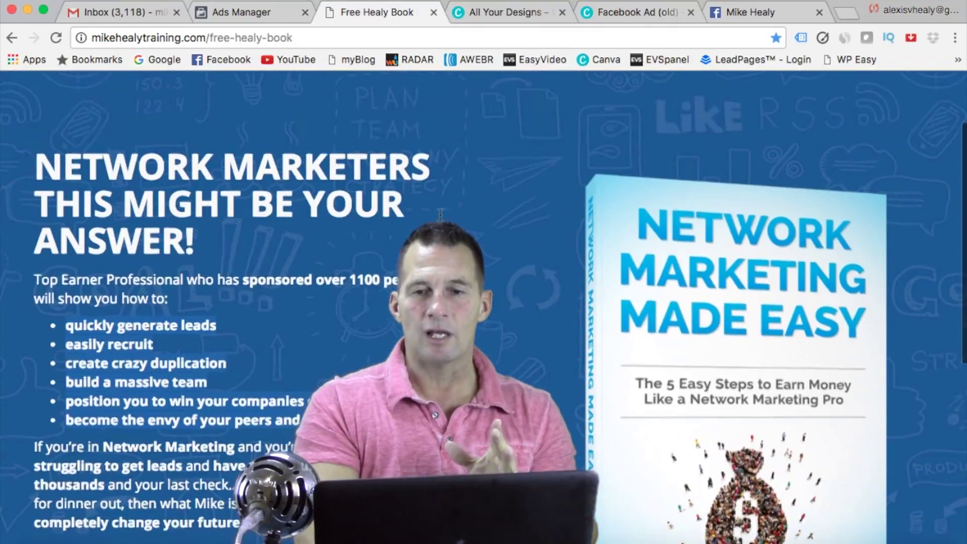
scroll(441, 215, down, 2)
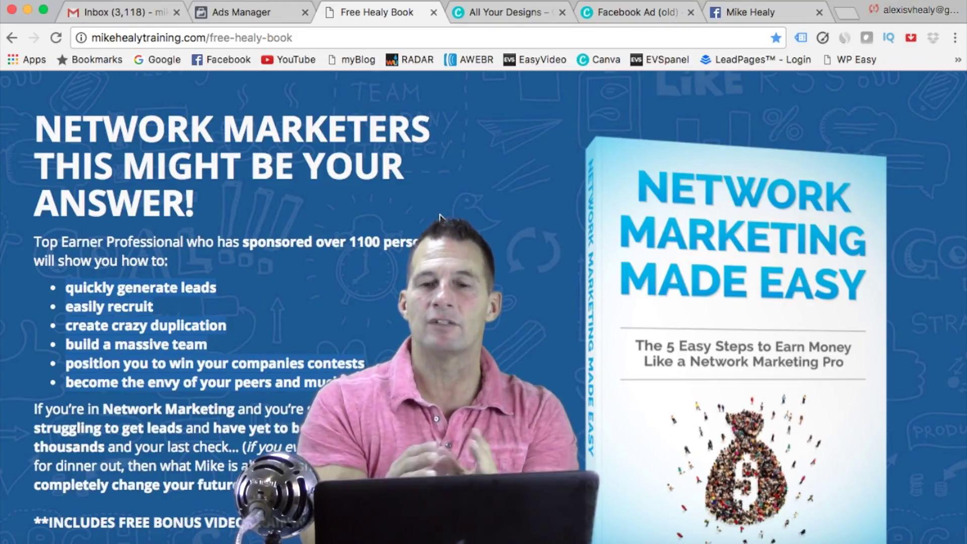
scroll(574, 226, down, 1)
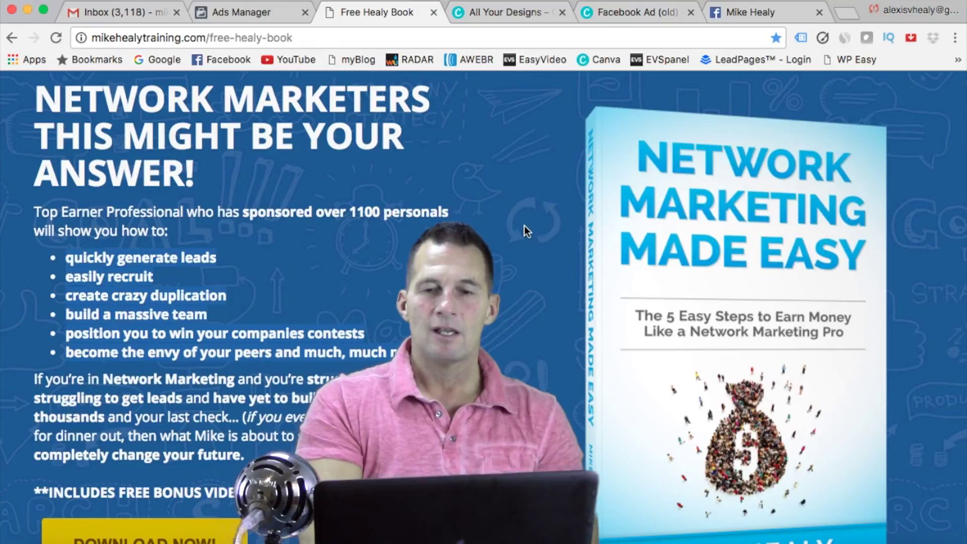
scroll(525, 226, up, 1)
scroll(524, 226, down, 3)
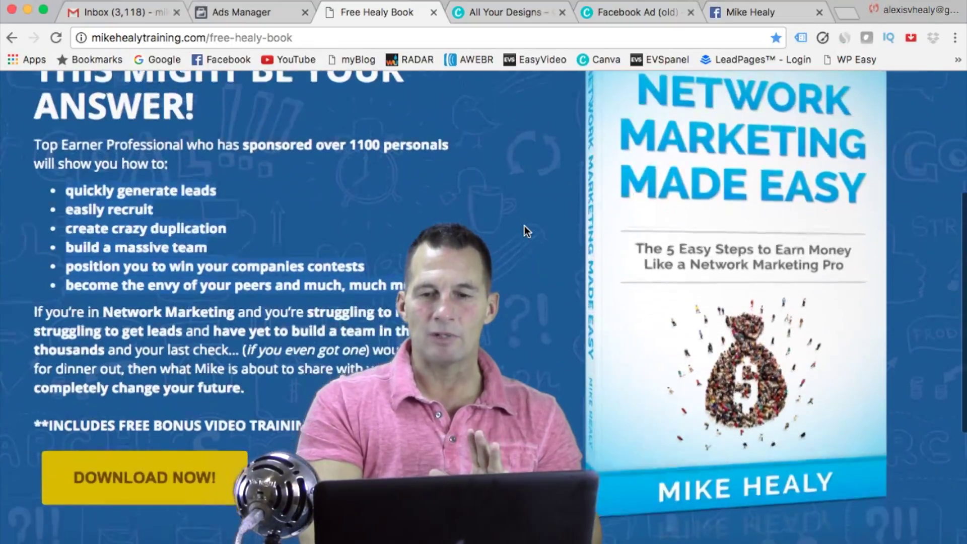
scroll(525, 225, up, 1)
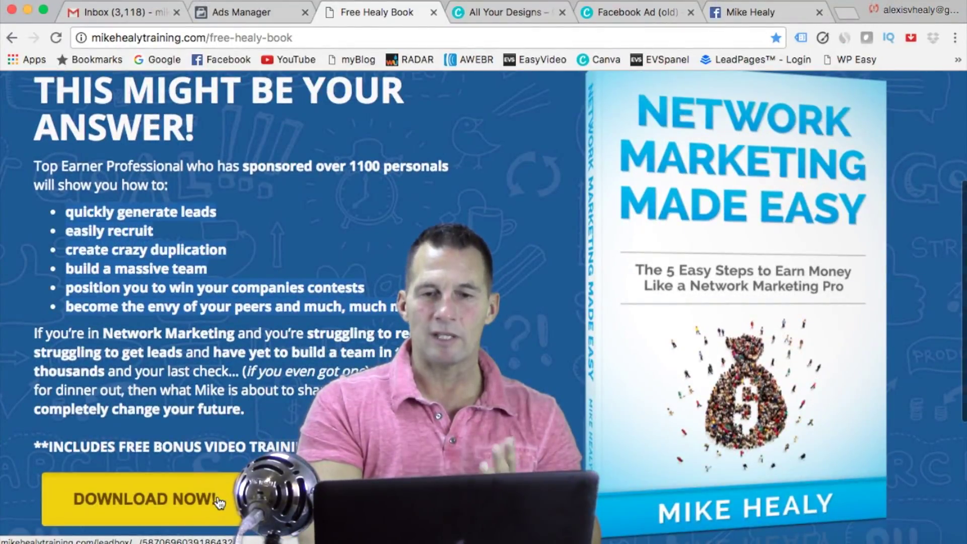
Step: Open the landing page's free download opt-in form to examine its email request, and close it without submitting
click(218, 500)
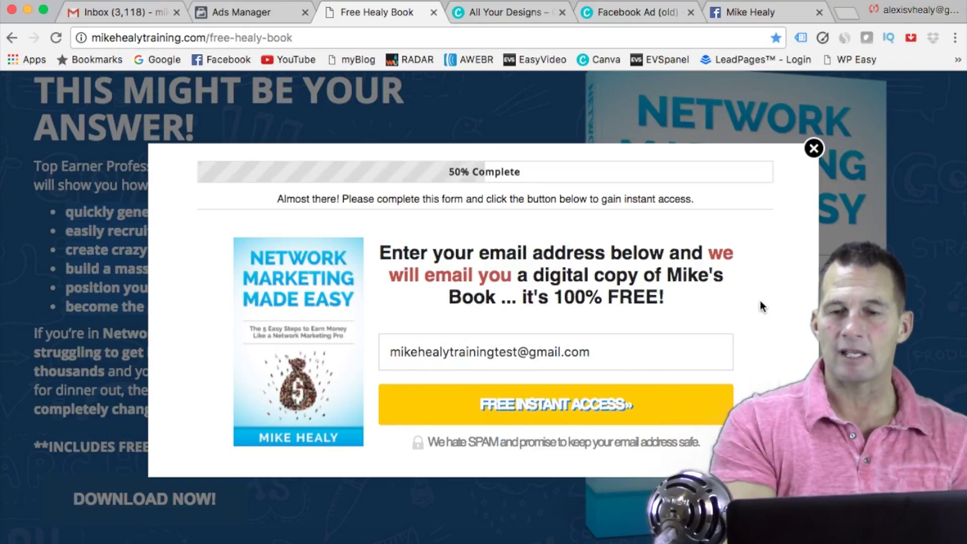
click(618, 205)
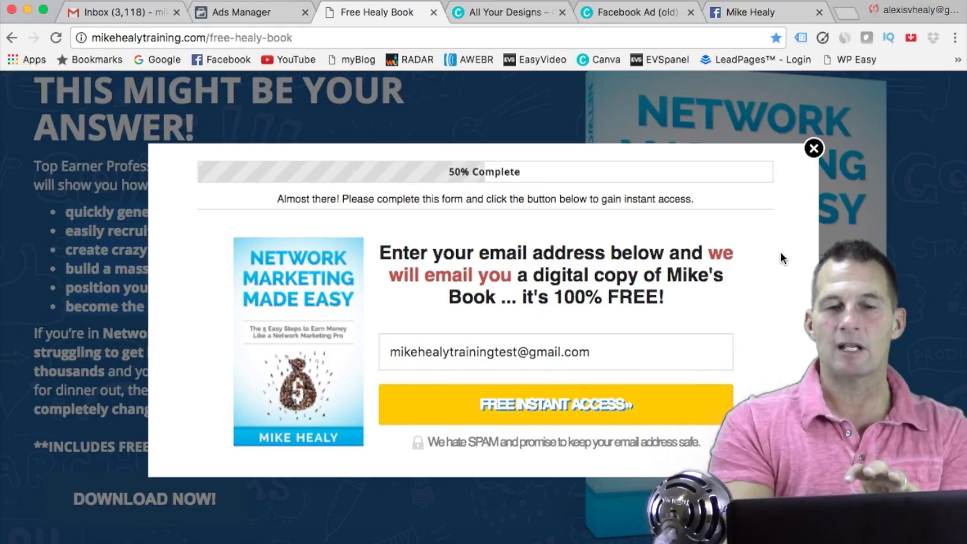
click(814, 148)
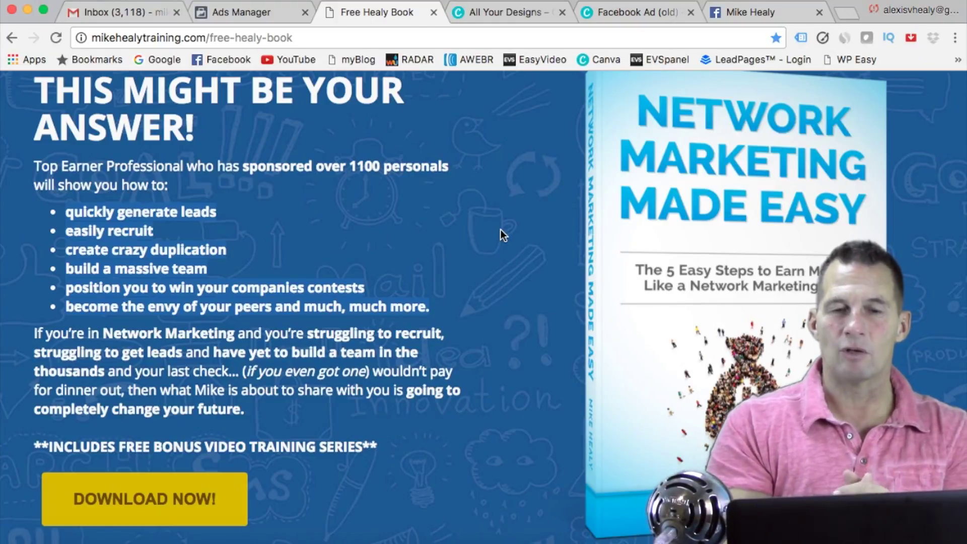
scroll(501, 230, up, 2)
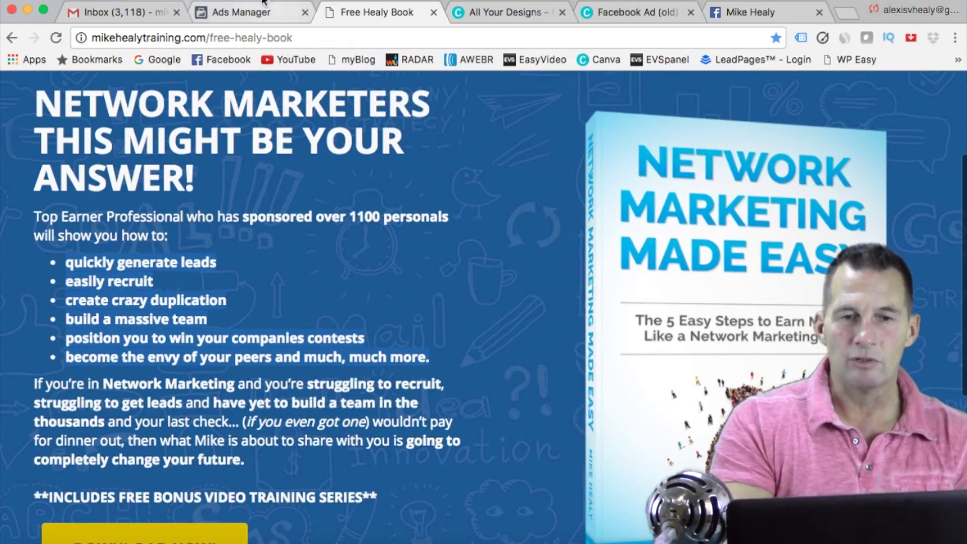
Step: Copy the web address of the free book landing page
click(277, 40)
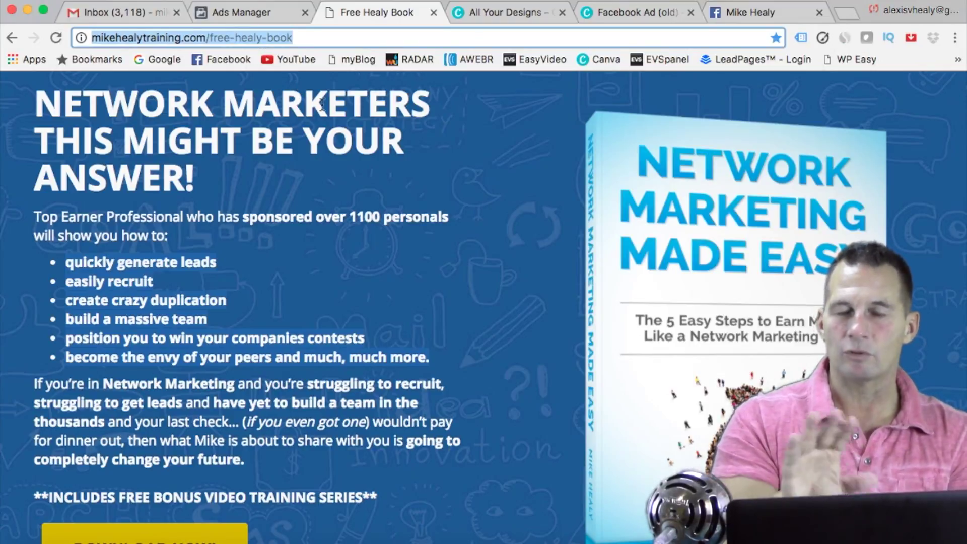
right_click(252, 32)
click(282, 54)
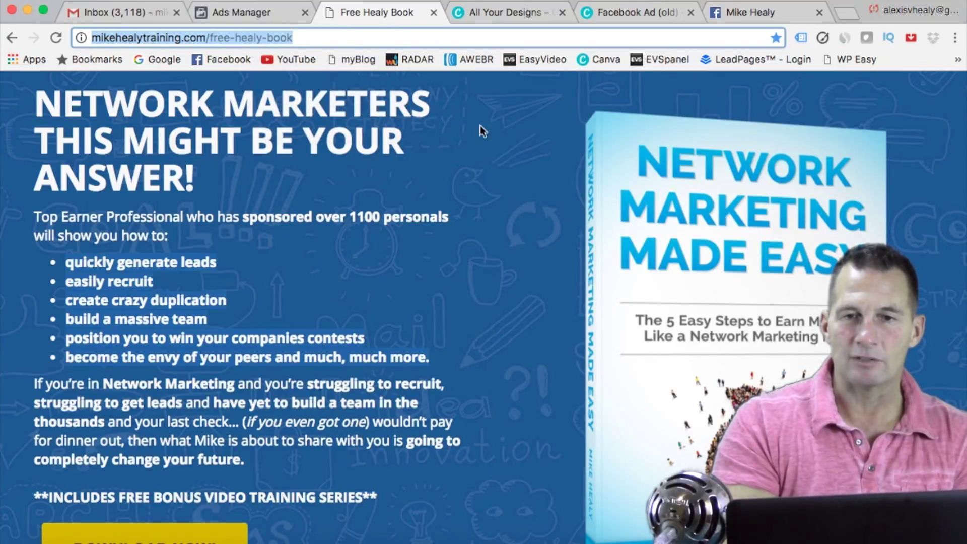
click(483, 126)
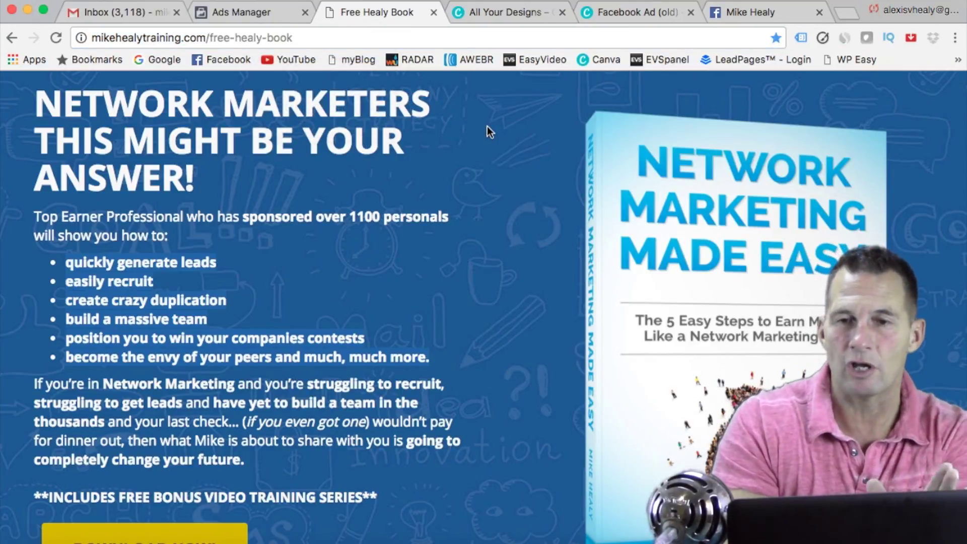
Step: In Ads Manager, create a campaign with the Traffic objective named MLM BOOK and continue to its ad set
click(276, 20)
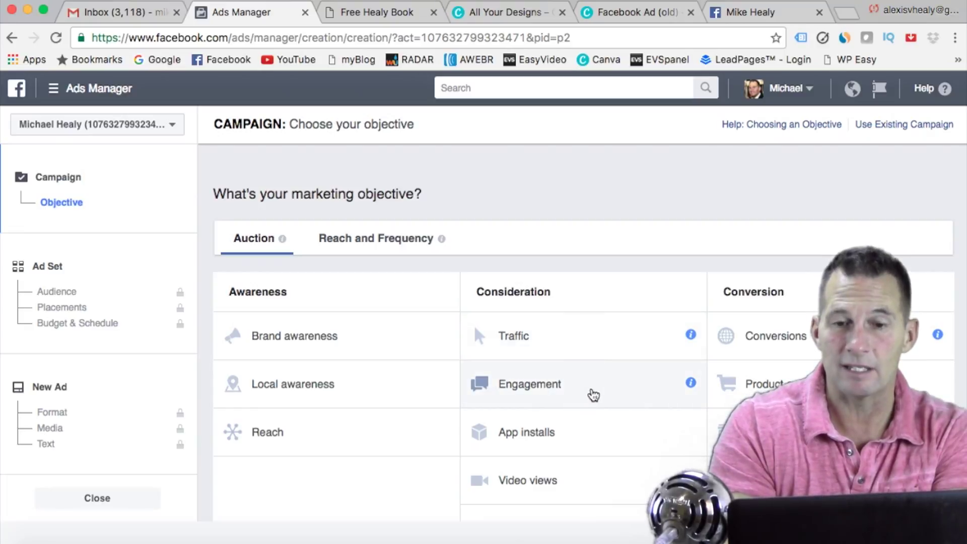
click(558, 341)
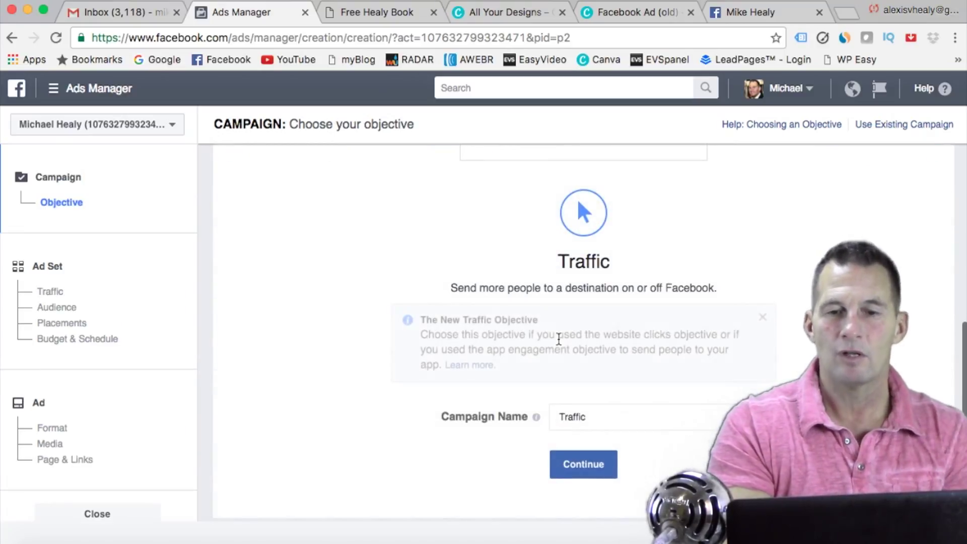
click(640, 417)
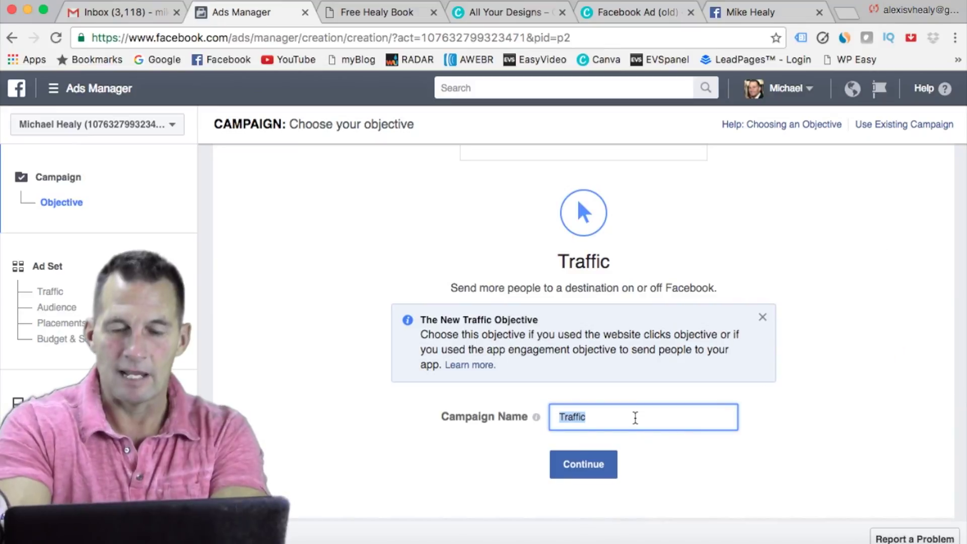
text(MLM BOOK)
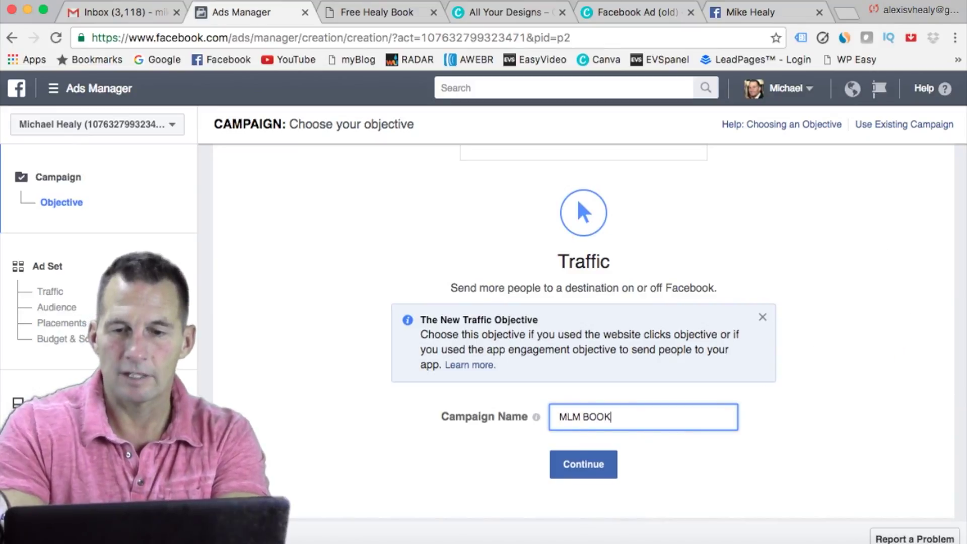
click(577, 473)
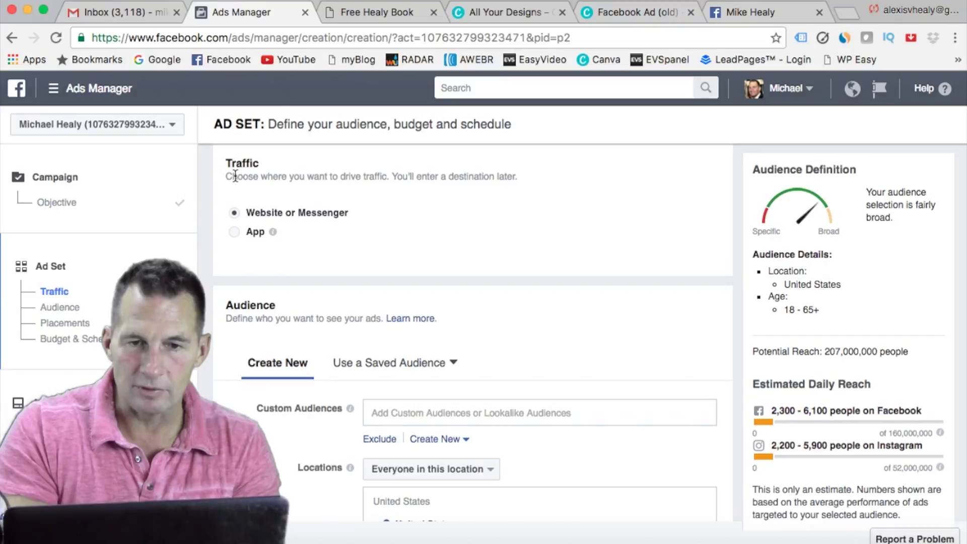
Step: Review the ad set's traffic destination and audience section, and browse the available custom and lookalike audiences without choosing one
scroll(235, 176, up, 3)
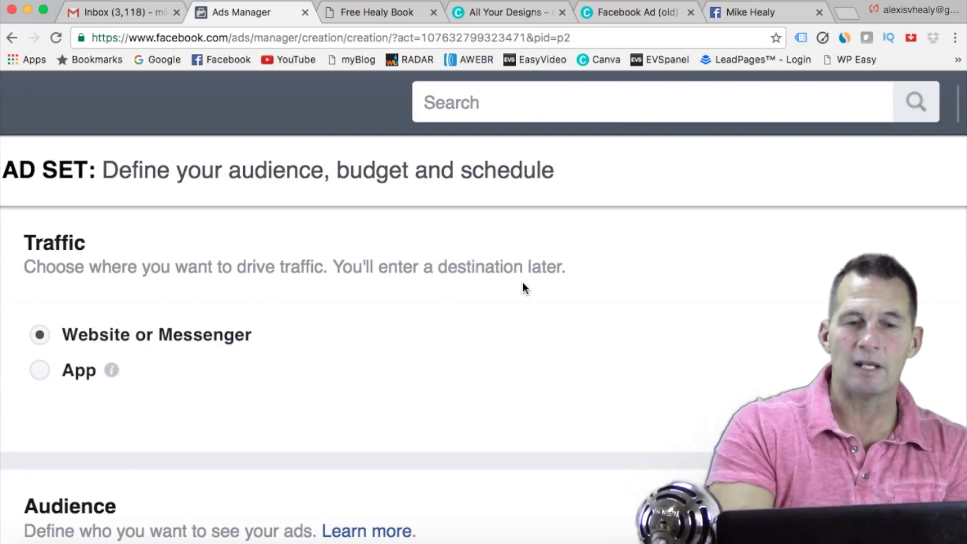
scroll(381, 327, down, 5)
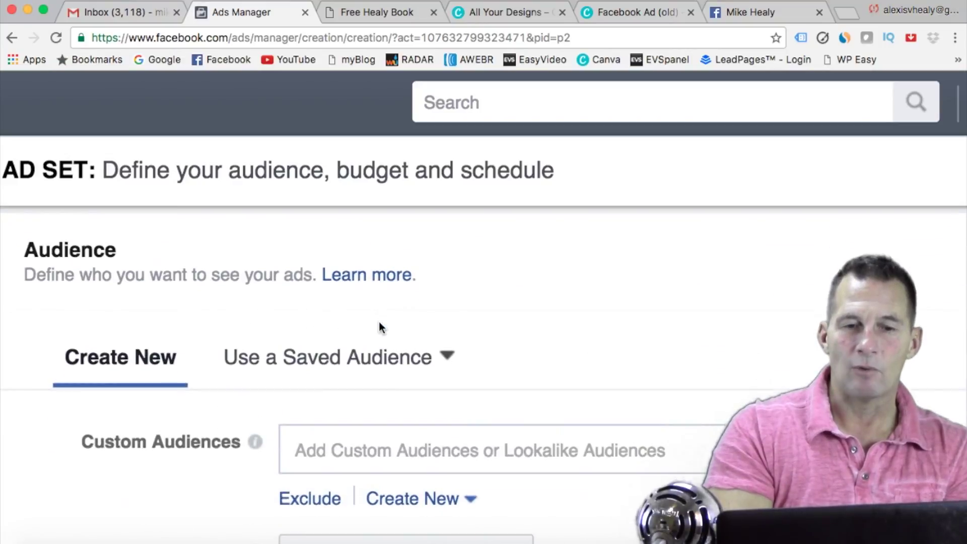
scroll(381, 328, down, 1)
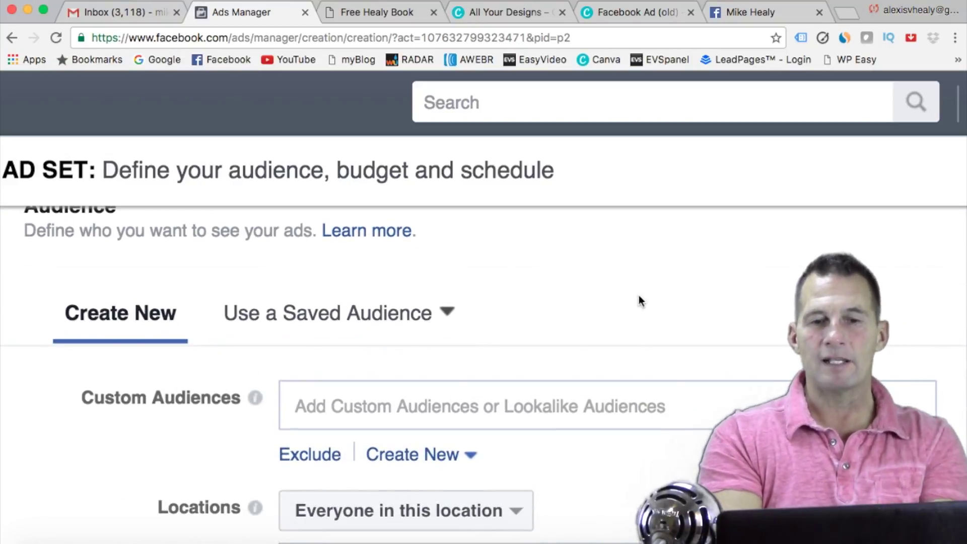
scroll(639, 300, down, 1)
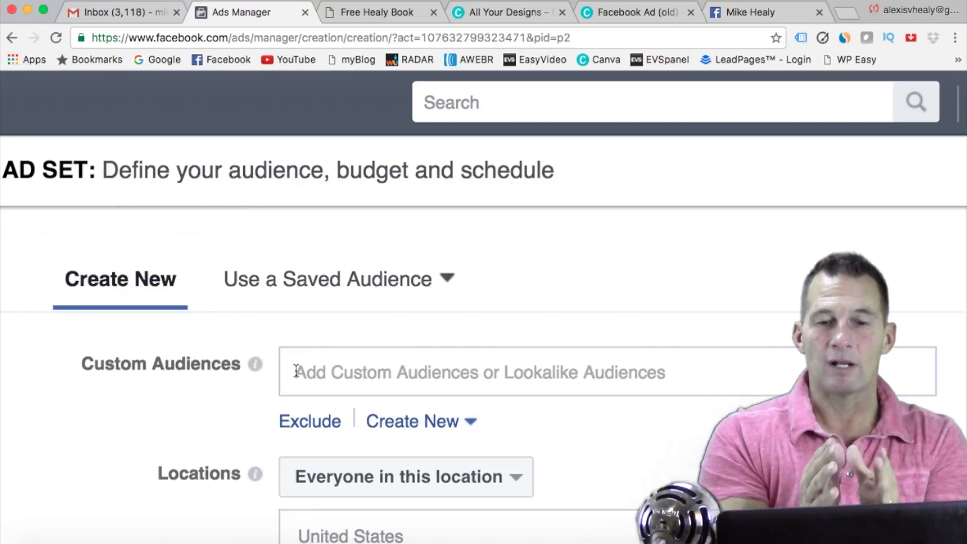
click(317, 372)
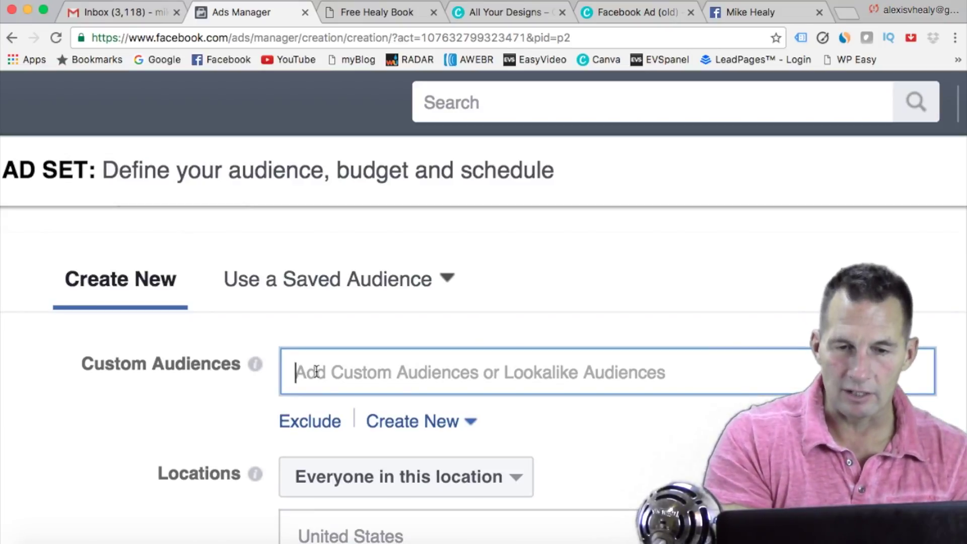
scroll(315, 377, down, 5)
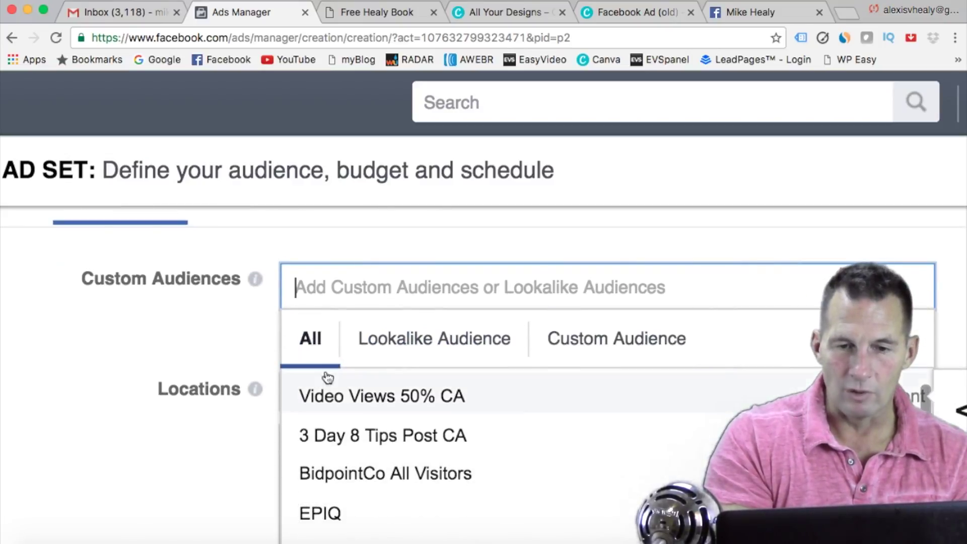
scroll(358, 399, down, 7)
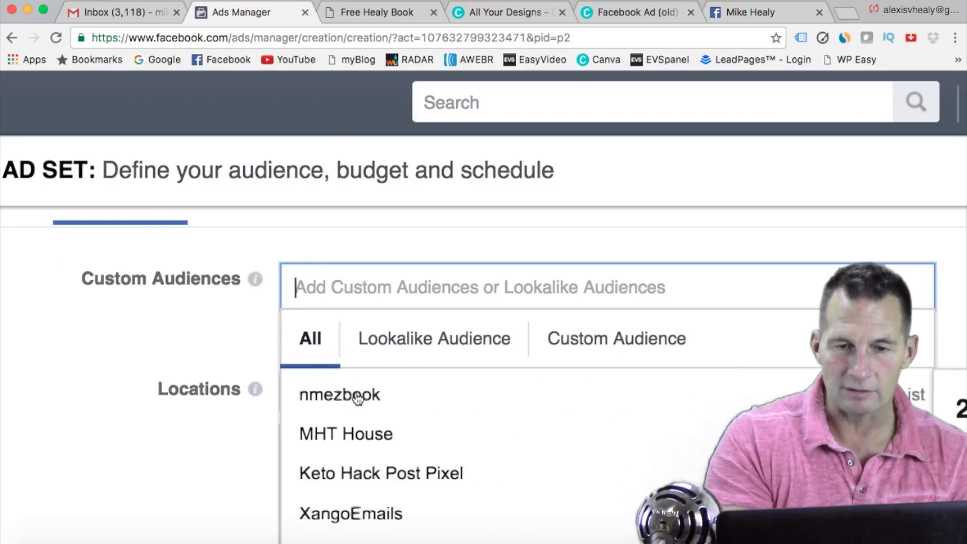
click(233, 346)
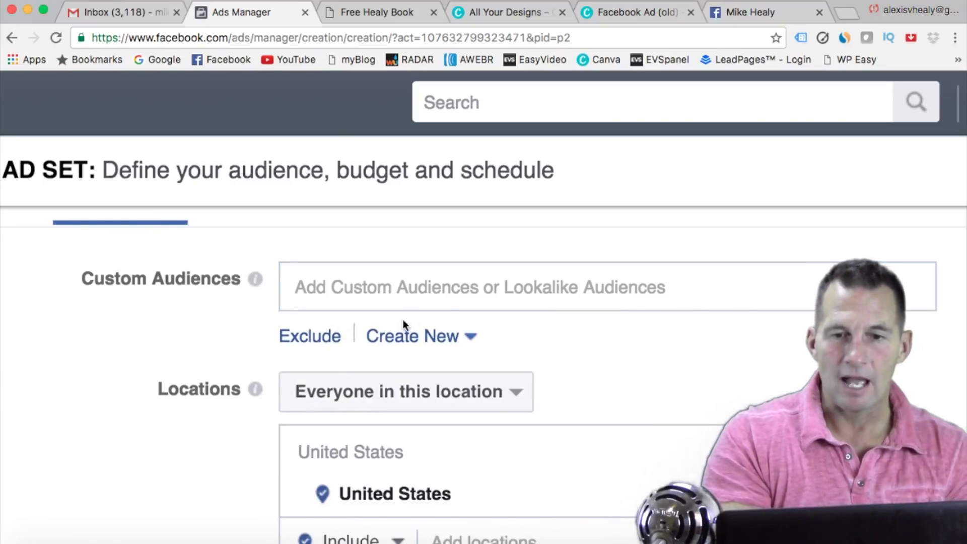
Step: Examine the new audience's location, age, gender and language settings
scroll(227, 353, up, 3)
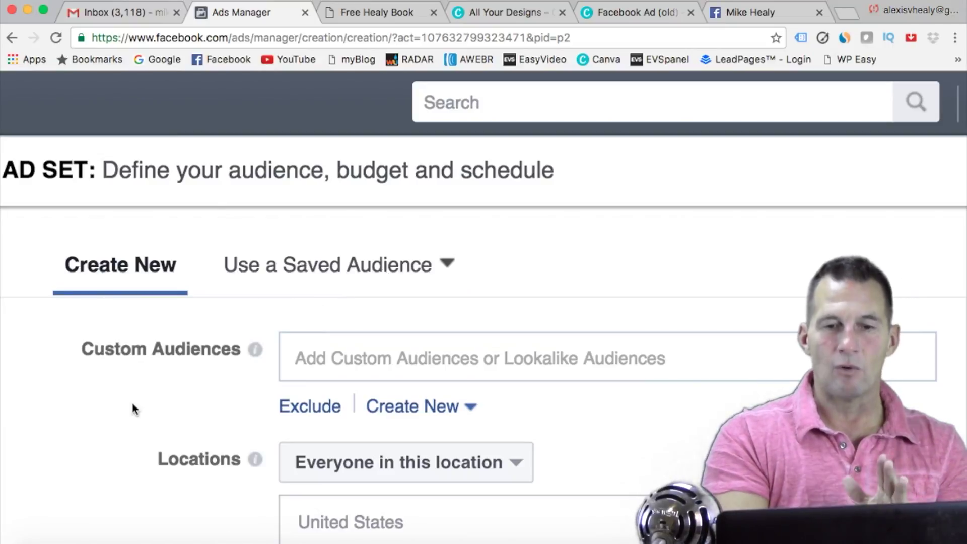
scroll(134, 408, down, 2)
scroll(134, 408, down, 1)
scroll(134, 410, down, 3)
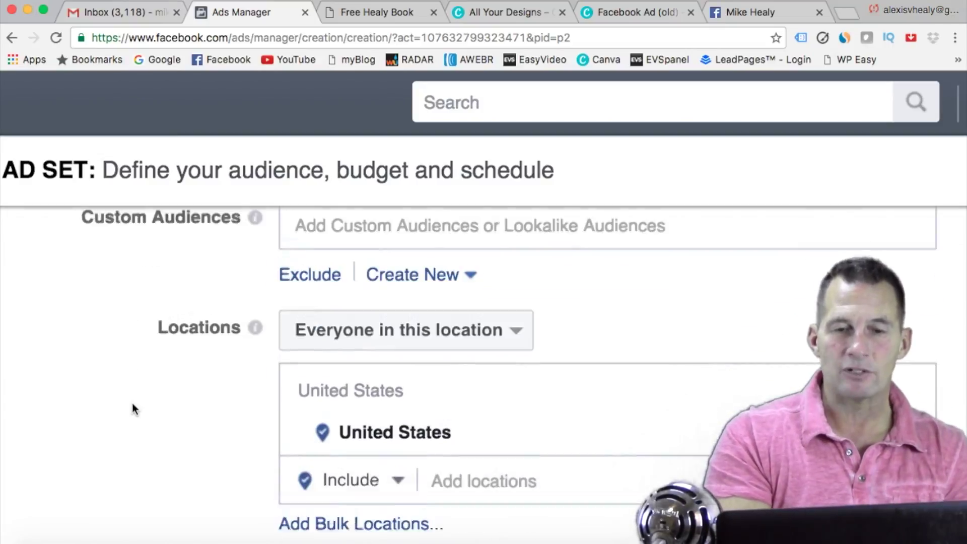
scroll(149, 380, down, 7)
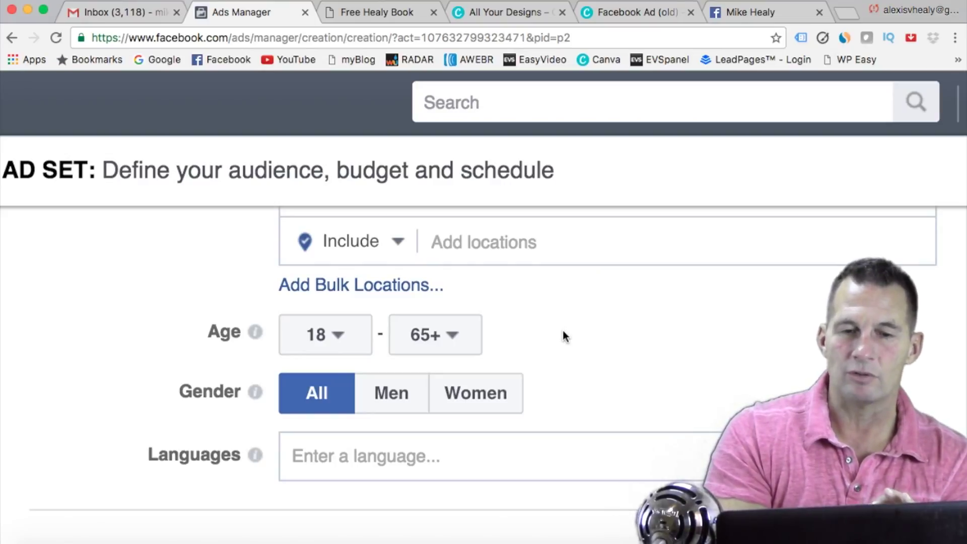
scroll(563, 333, down, 1)
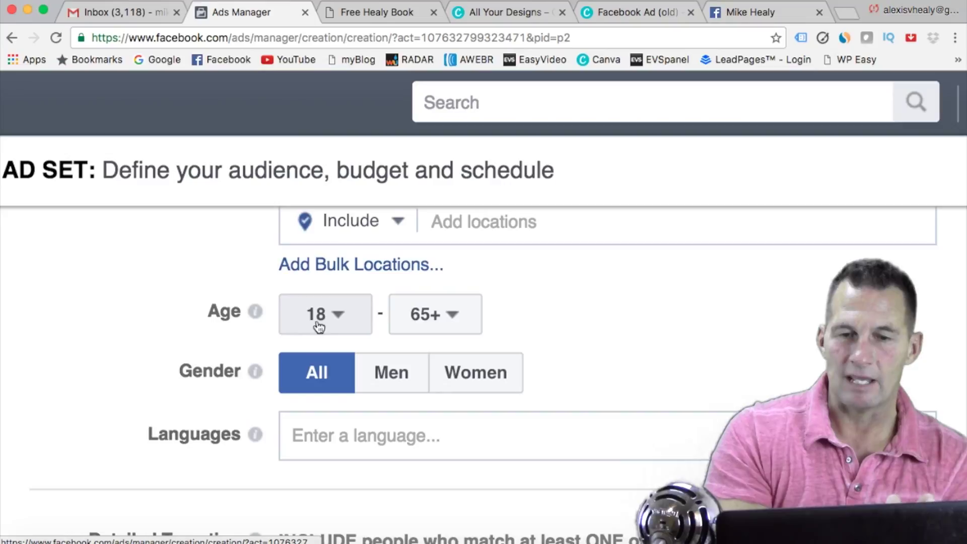
scroll(579, 324, down, 2)
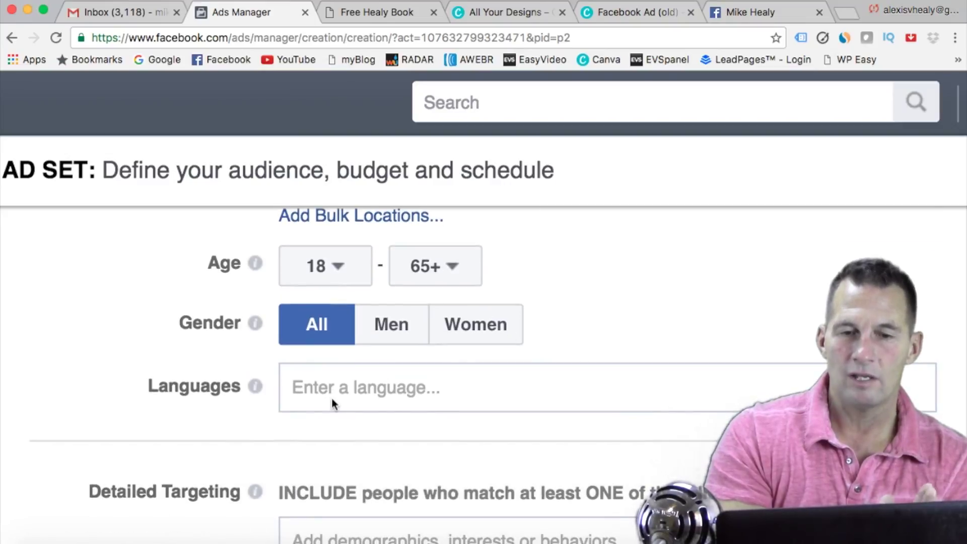
scroll(366, 393, down, 4)
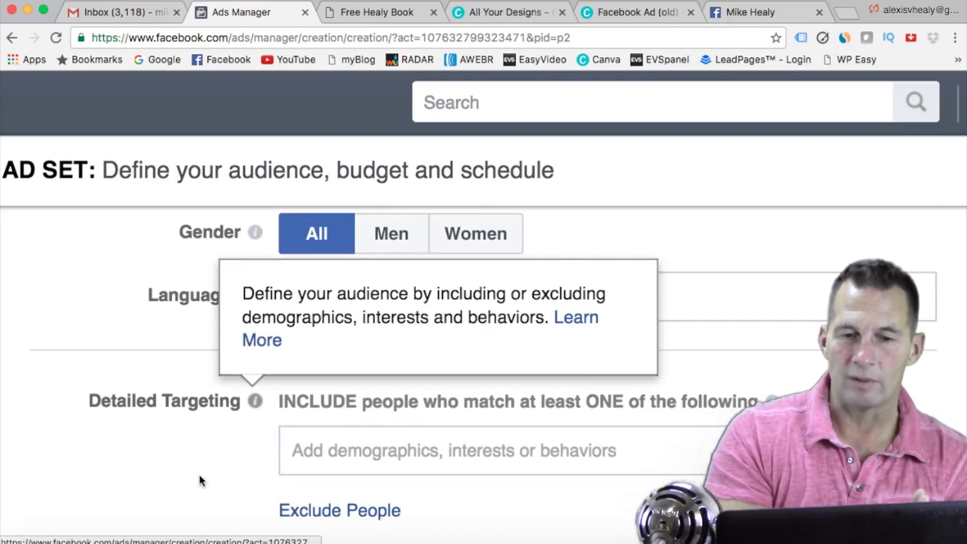
Step: Add the Amway interest to the ad set's detailed targeting
scroll(240, 452, down, 2)
scroll(241, 453, down, 4)
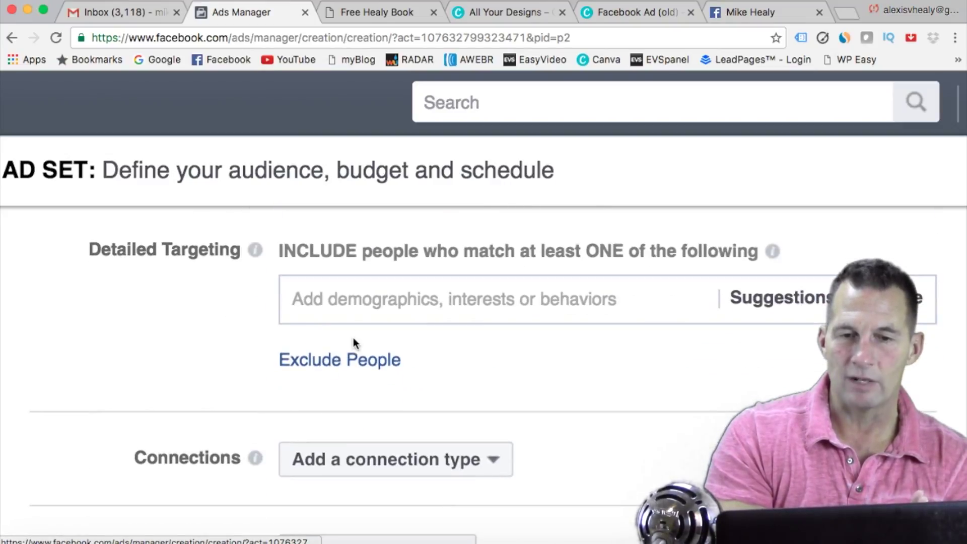
click(366, 305)
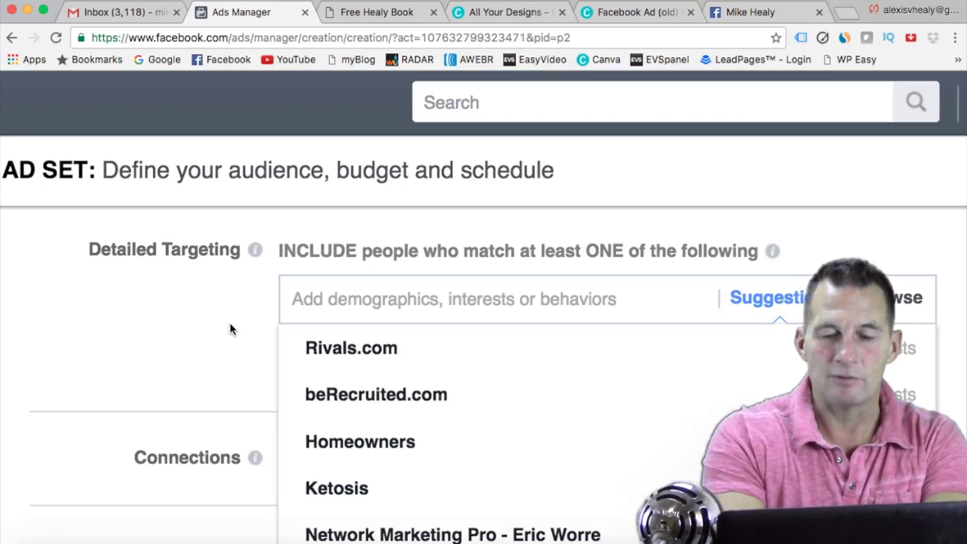
text(Amaz)
key(BackSpace)
key(BackSpace)
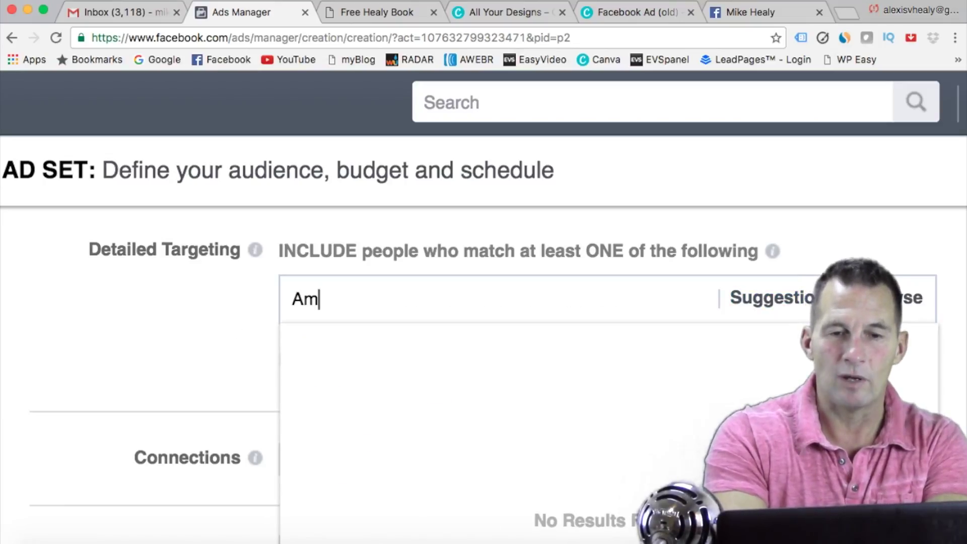
text(way)
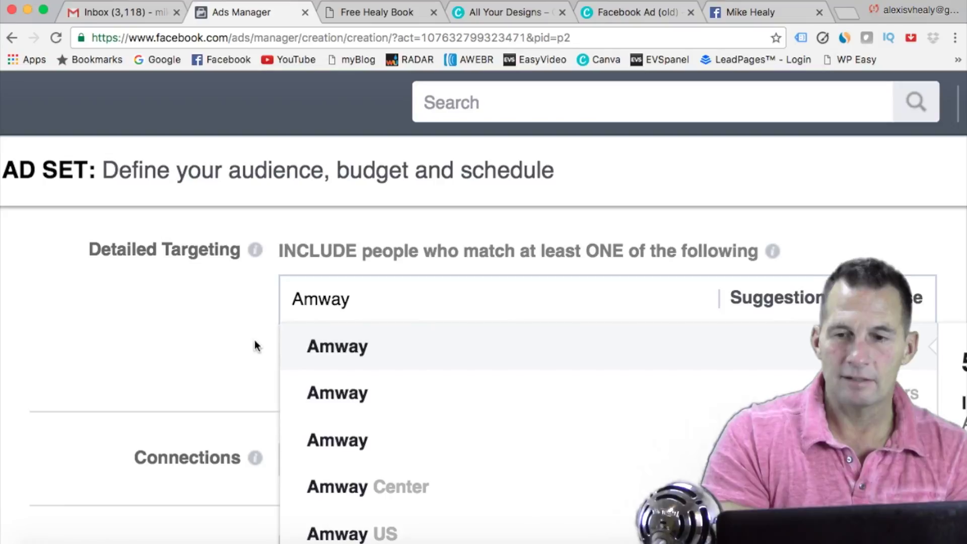
scroll(302, 351, up, 3)
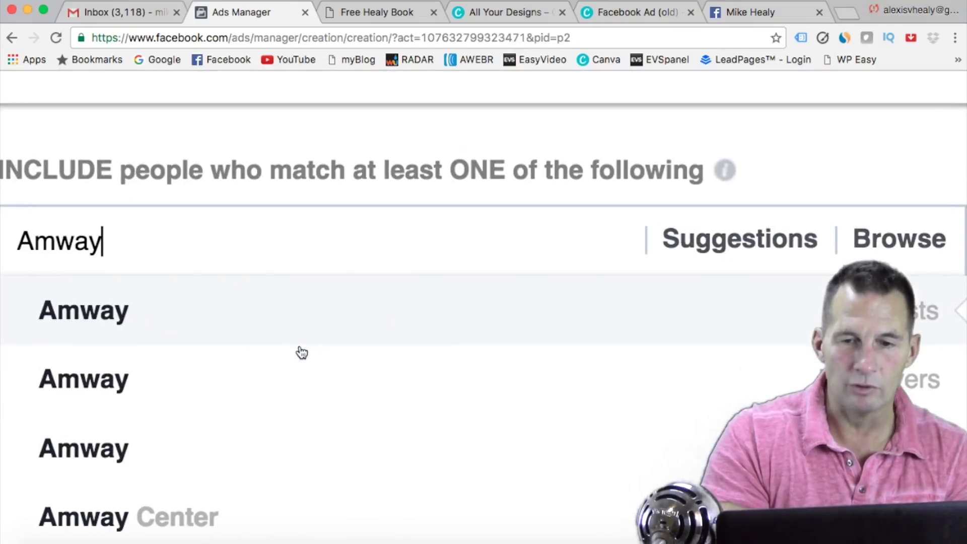
scroll(301, 353, down, 3)
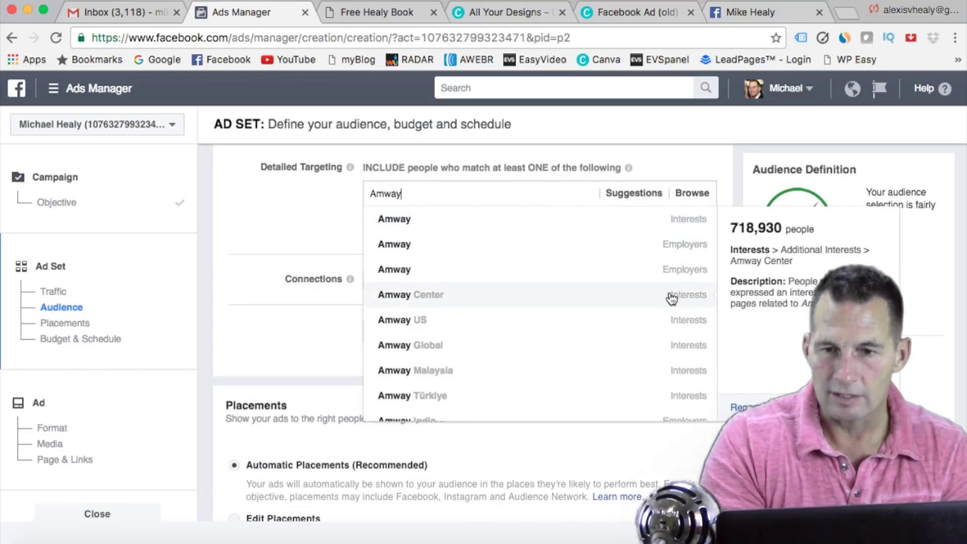
click(421, 224)
click(262, 251)
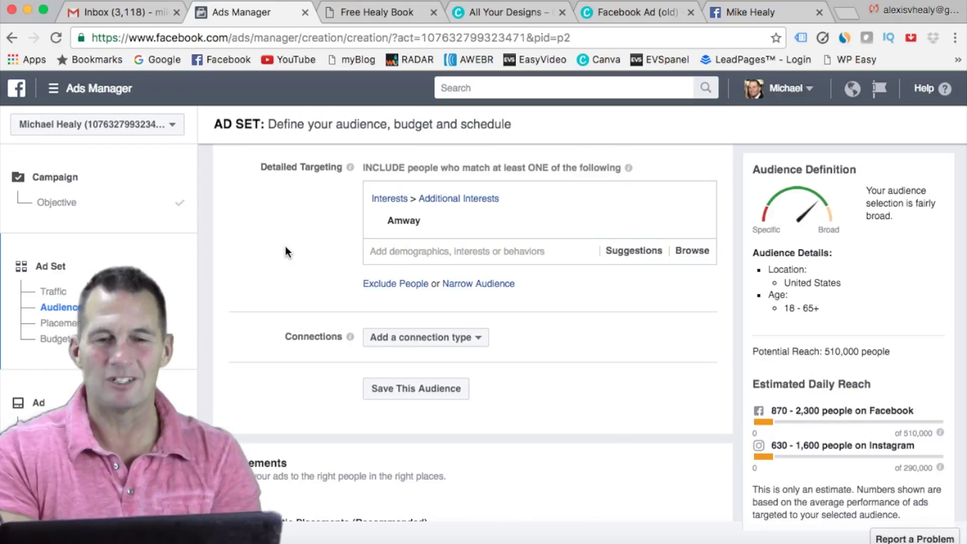
Step: Keep automatic placements and set the ad set's daily budget to $5.00
scroll(276, 247, down, 3)
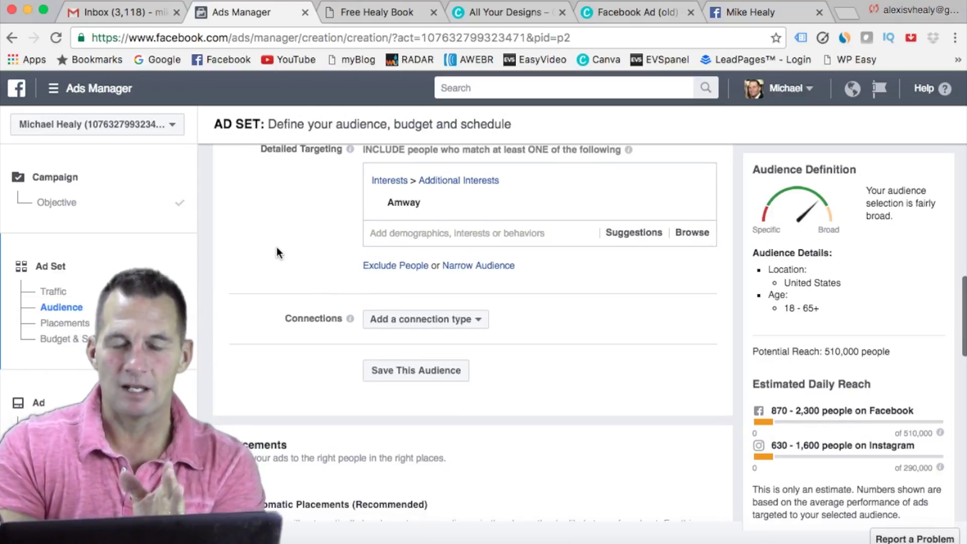
scroll(276, 247, down, 1)
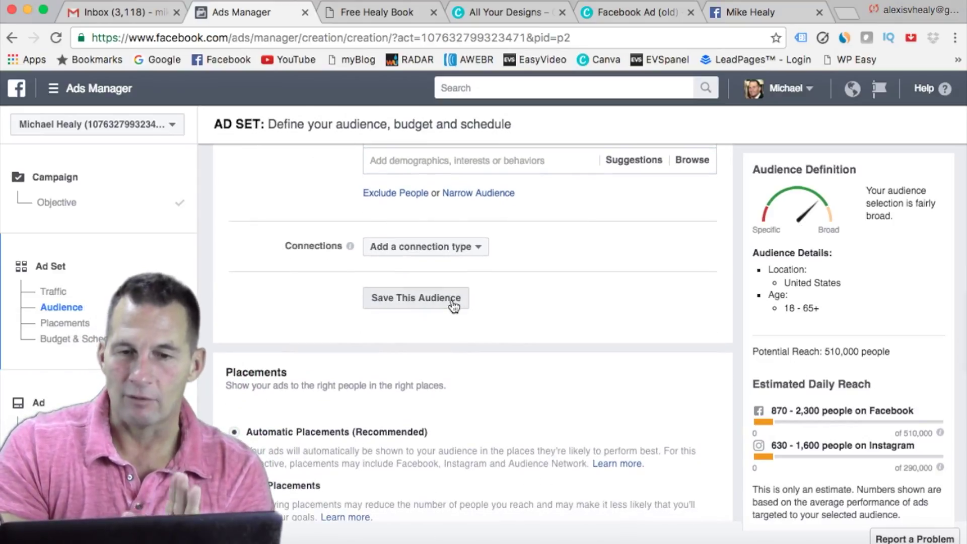
scroll(503, 297, down, 4)
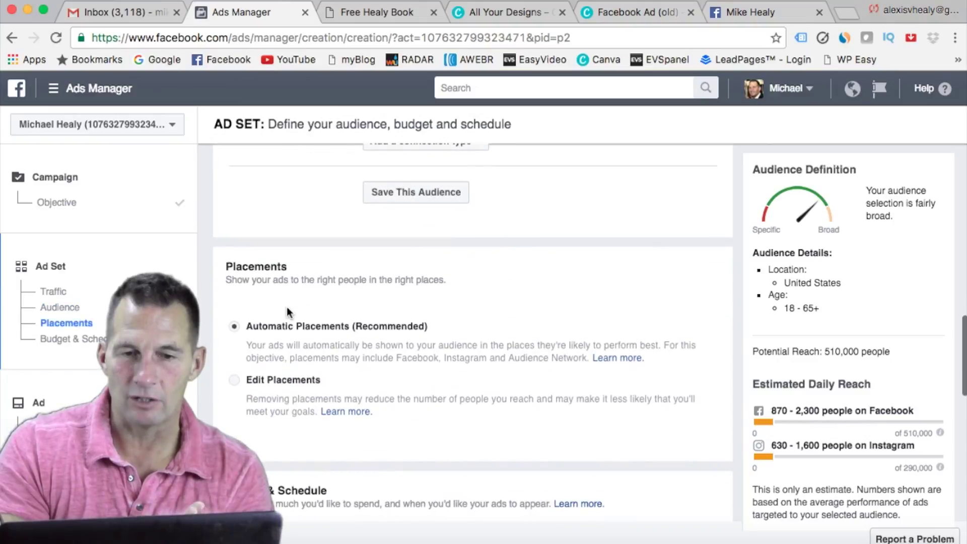
scroll(507, 322, down, 4)
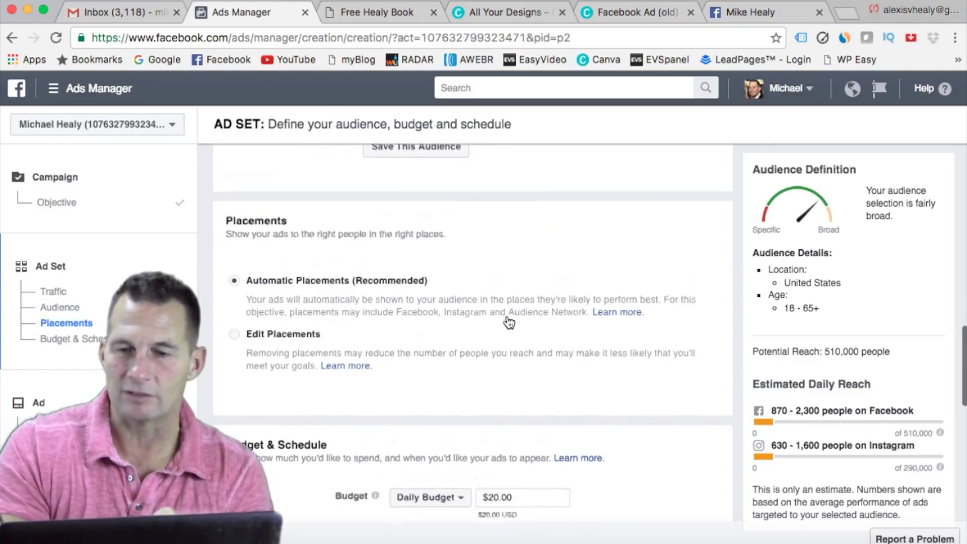
scroll(567, 325, down, 4)
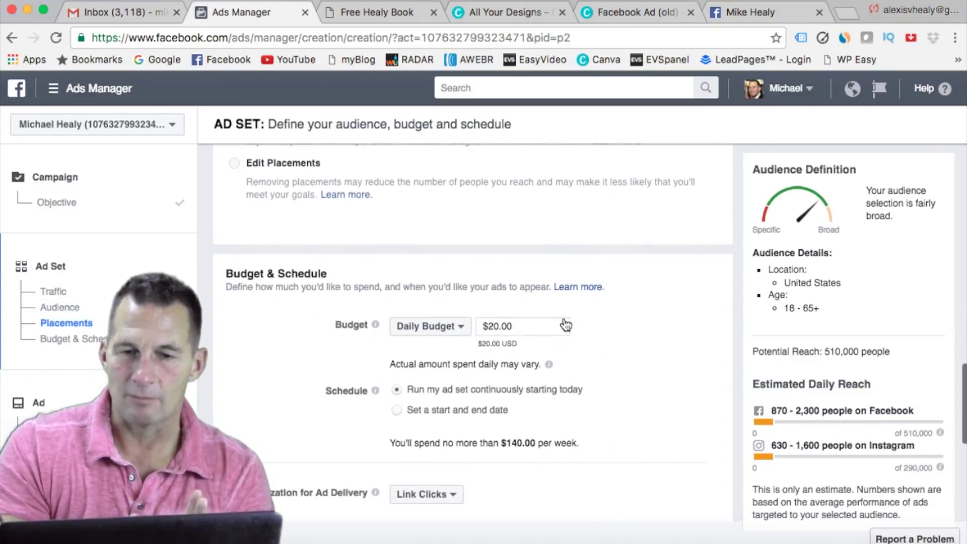
click(497, 327)
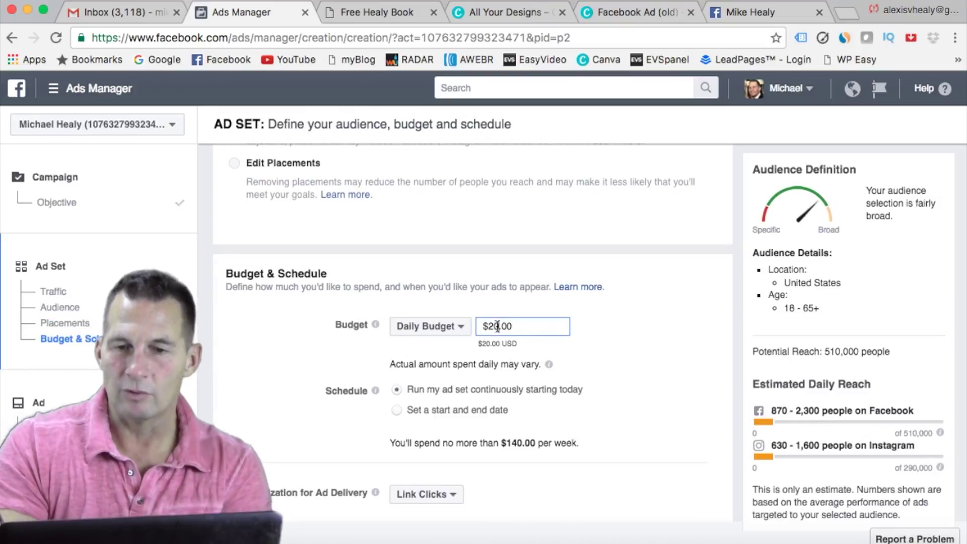
key(BackSpace)
key(BackSpace)
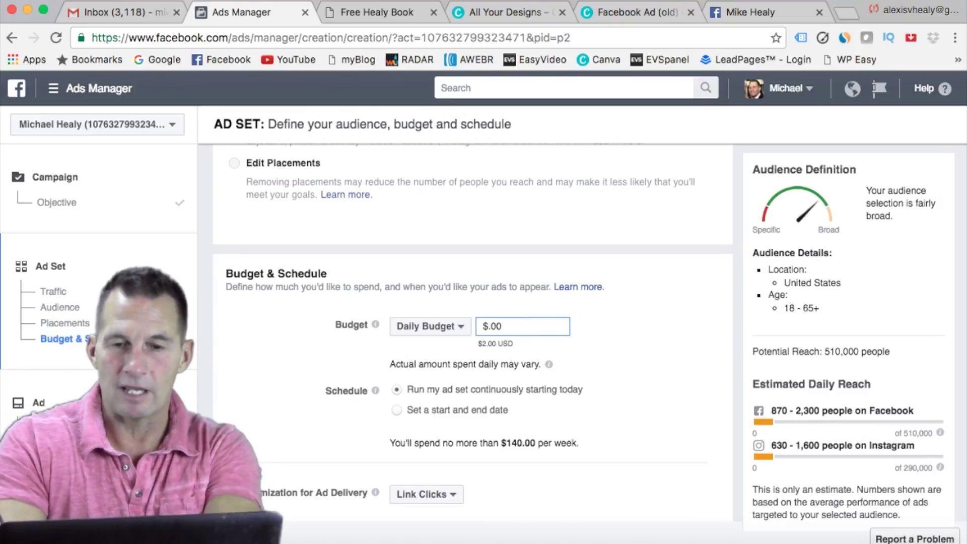
text(5)
click(690, 332)
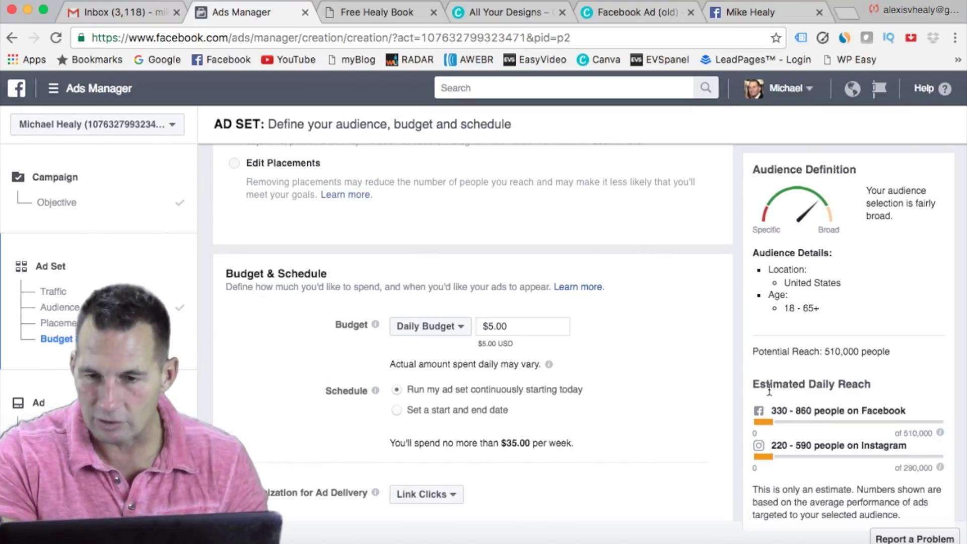
Step: Review the estimated daily reach and the bidding and delivery options, and continue to the ad setup with these settings
scroll(770, 392, up, 5)
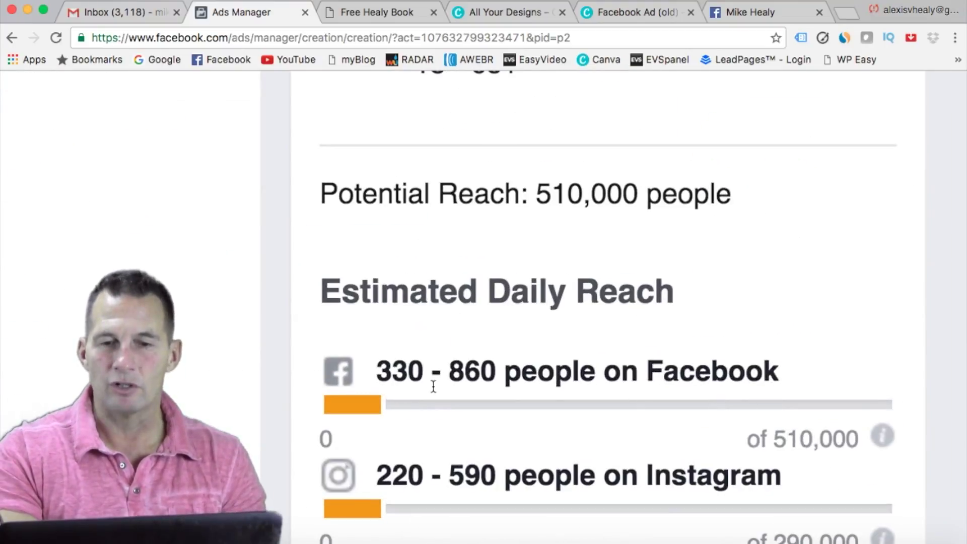
scroll(433, 386, down, 5)
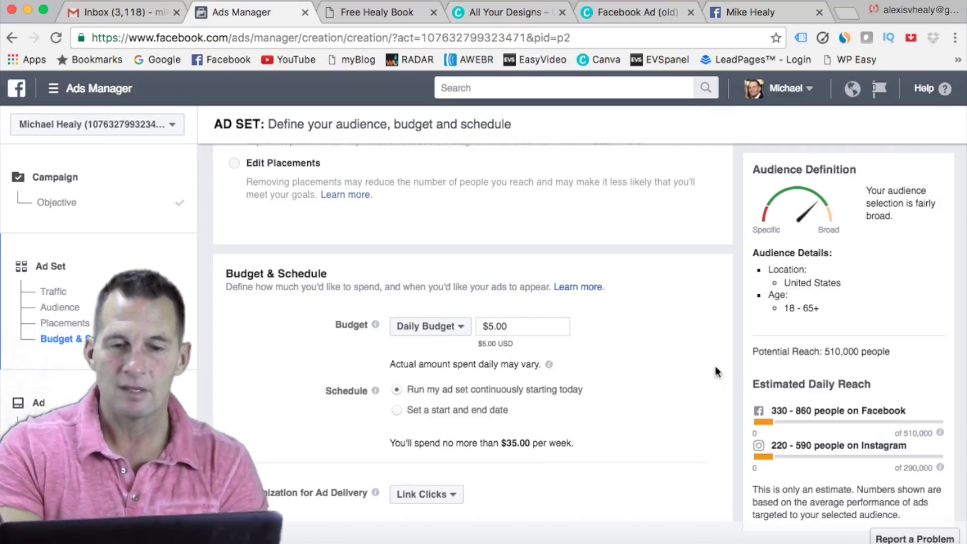
scroll(717, 371, down, 3)
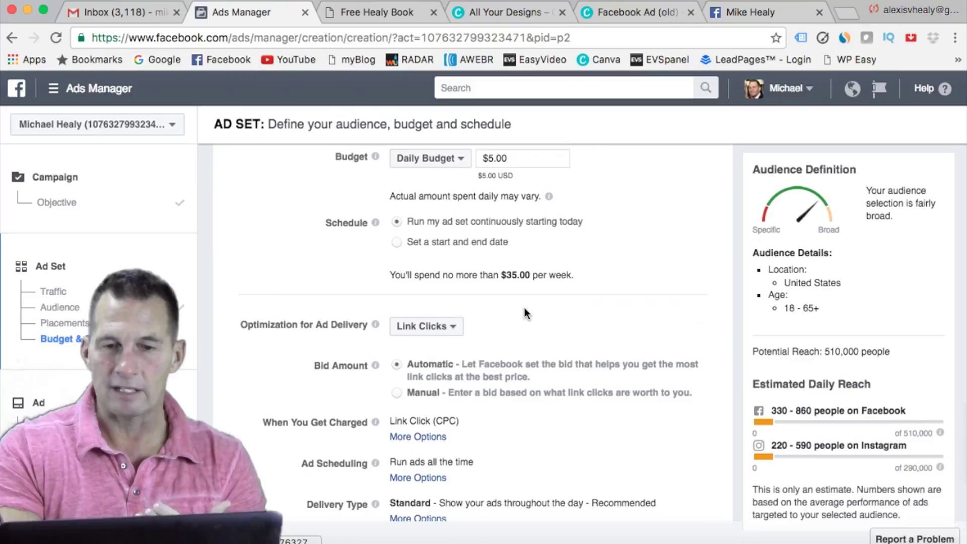
scroll(524, 306, down, 2)
scroll(525, 308, down, 1)
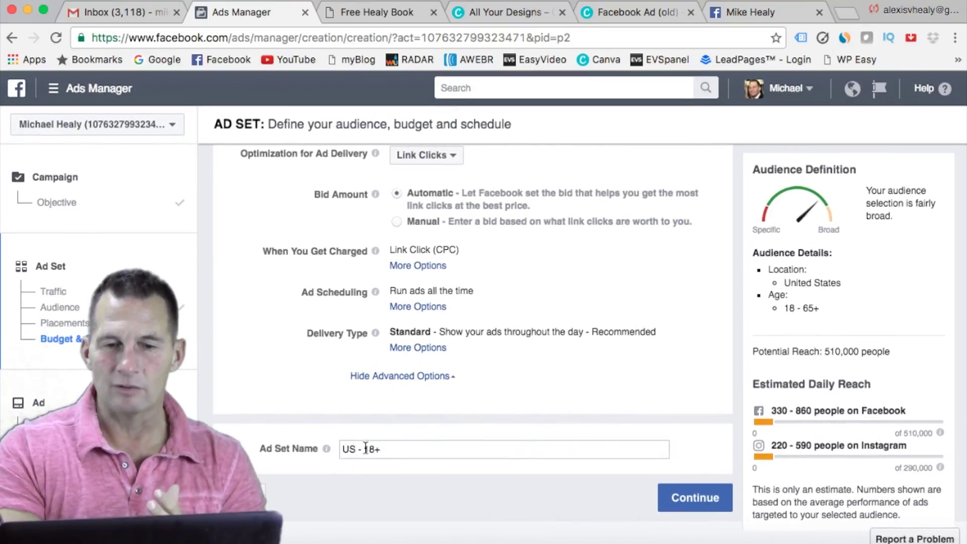
click(697, 497)
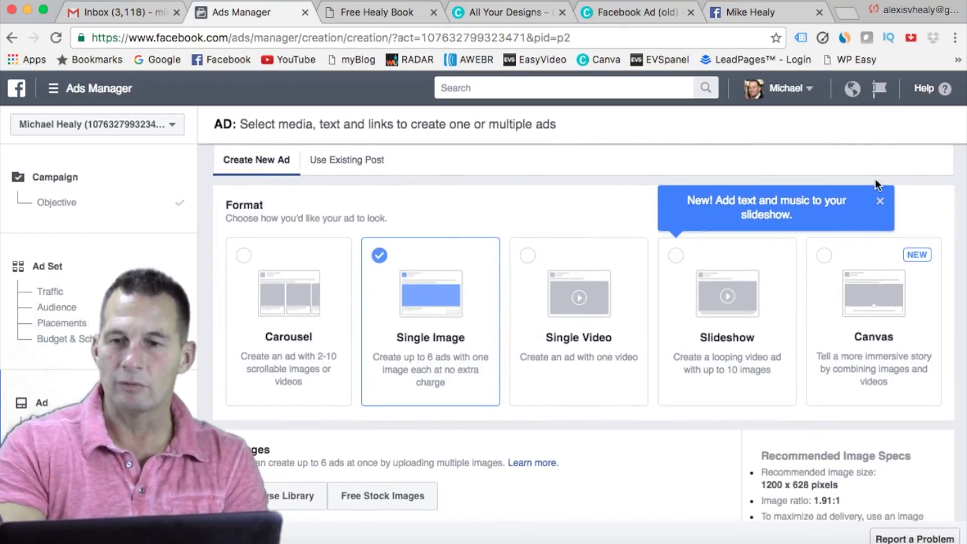
Step: Dismiss the slideshow tip, choose the Single Image ad format and review the options for adding ad images
click(666, 248)
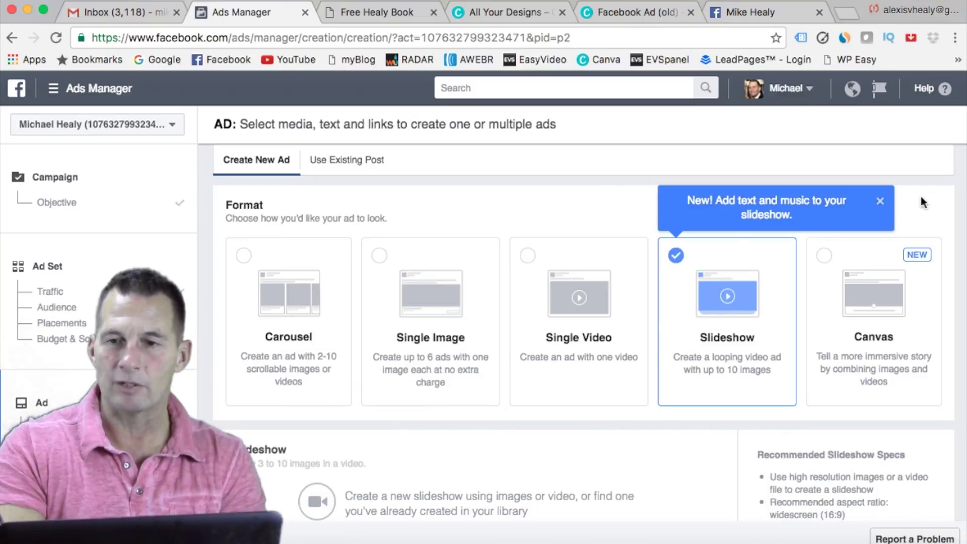
click(880, 201)
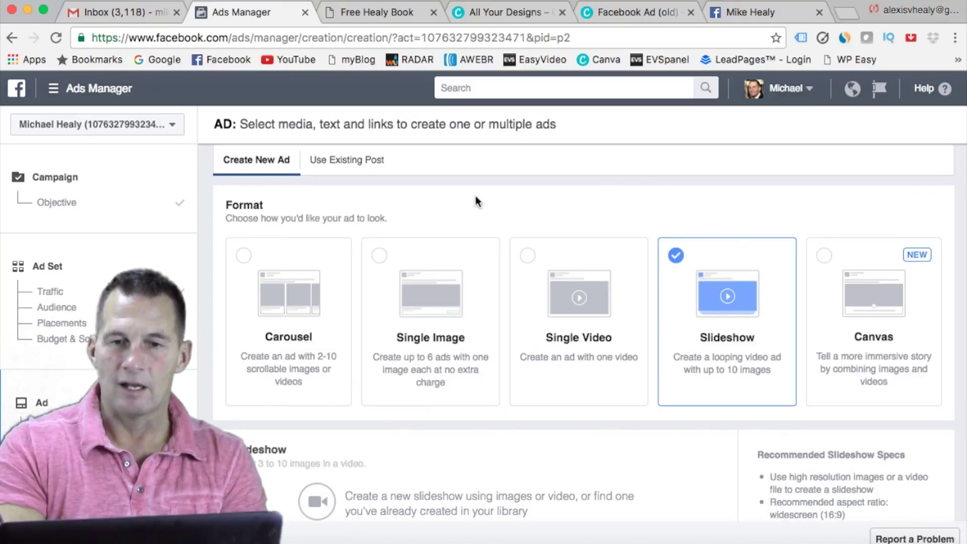
click(379, 258)
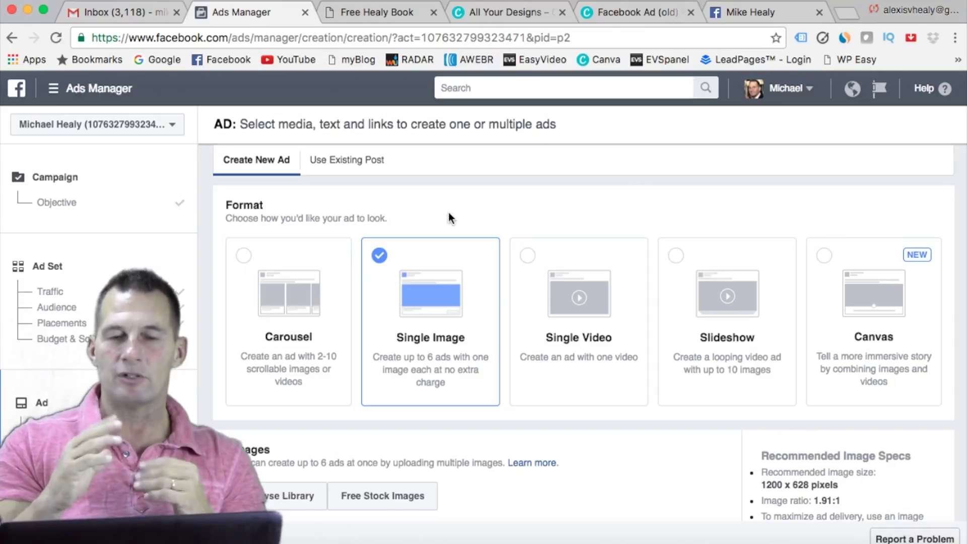
scroll(450, 218, down, 4)
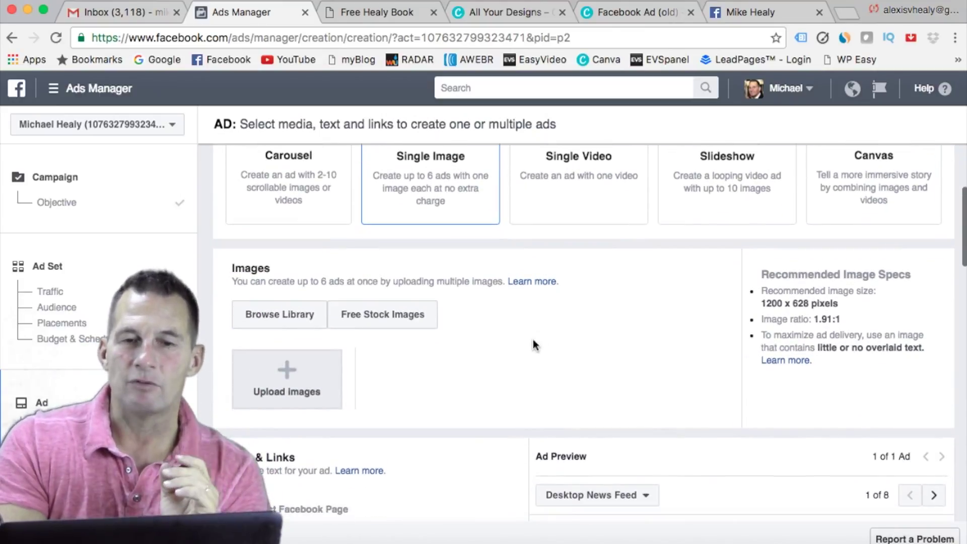
scroll(551, 319, up, 1)
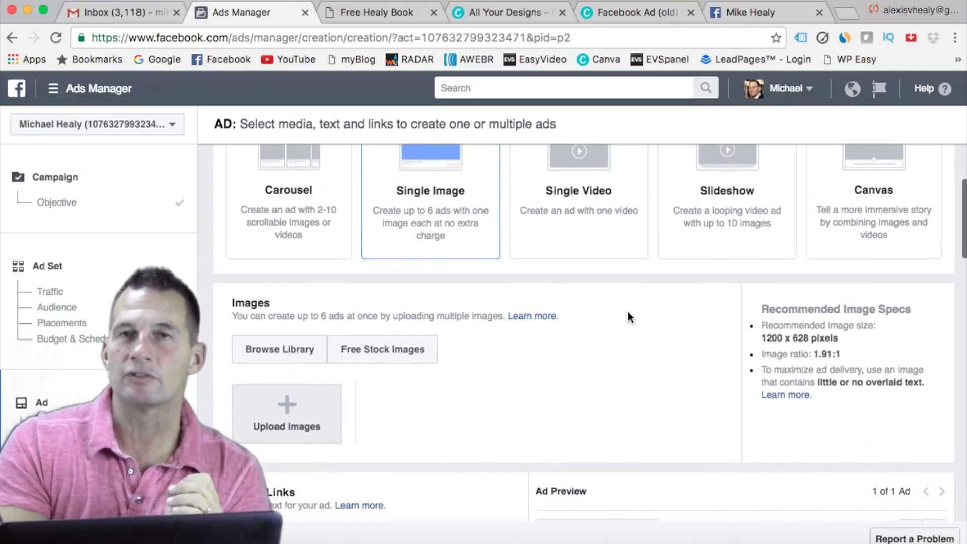
scroll(617, 340, up, 1)
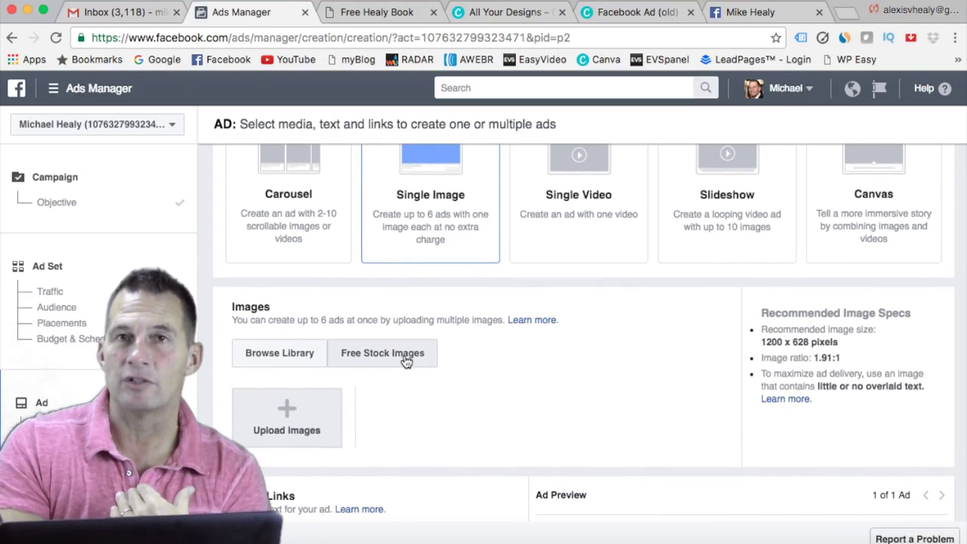
scroll(510, 355, down, 2)
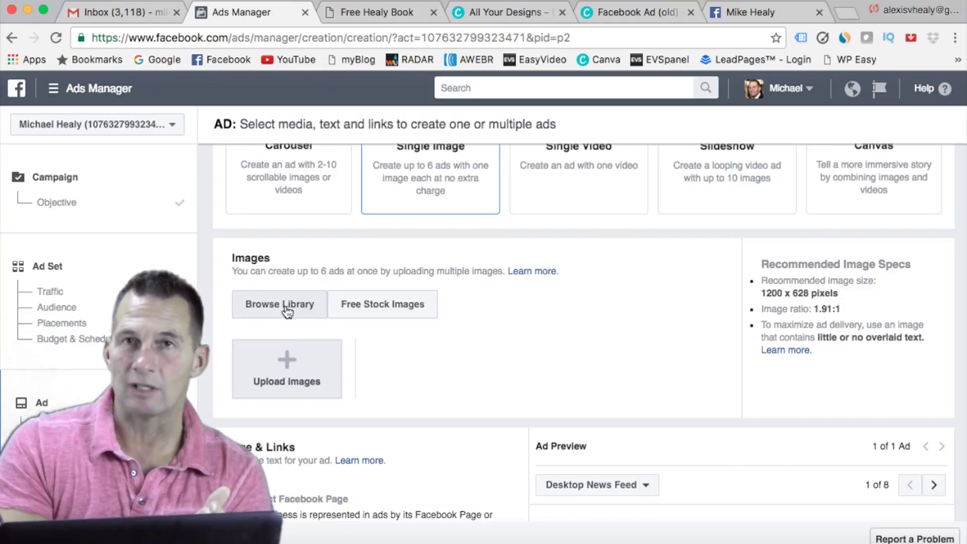
scroll(513, 303, down, 2)
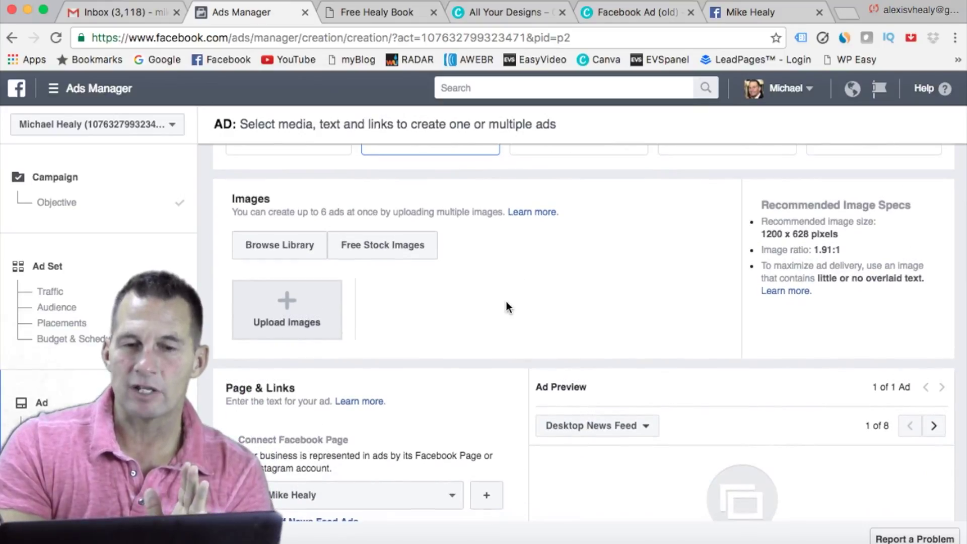
scroll(498, 284, down, 1)
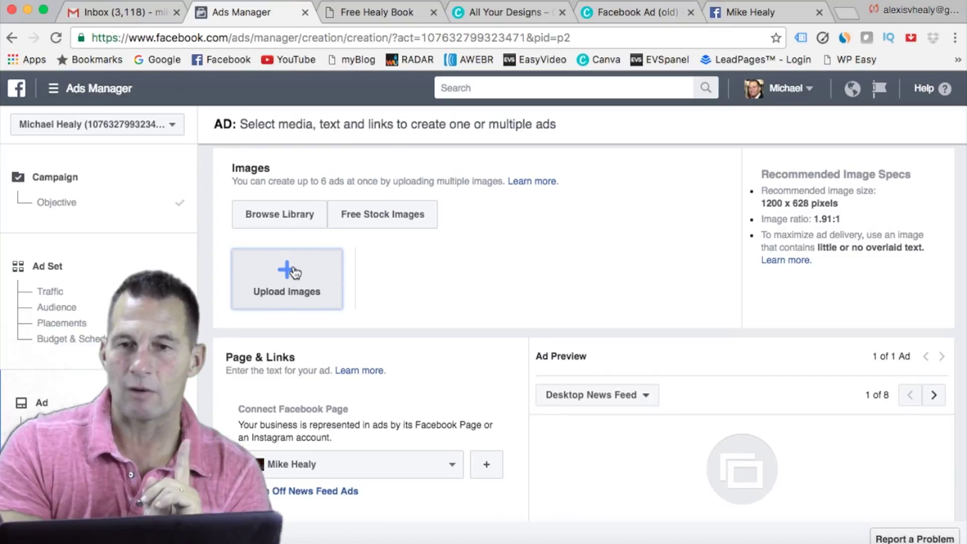
Step: Switch to Canva and look through all pages of the Copy of MLM BOOK design to examine the book ad images
click(527, 11)
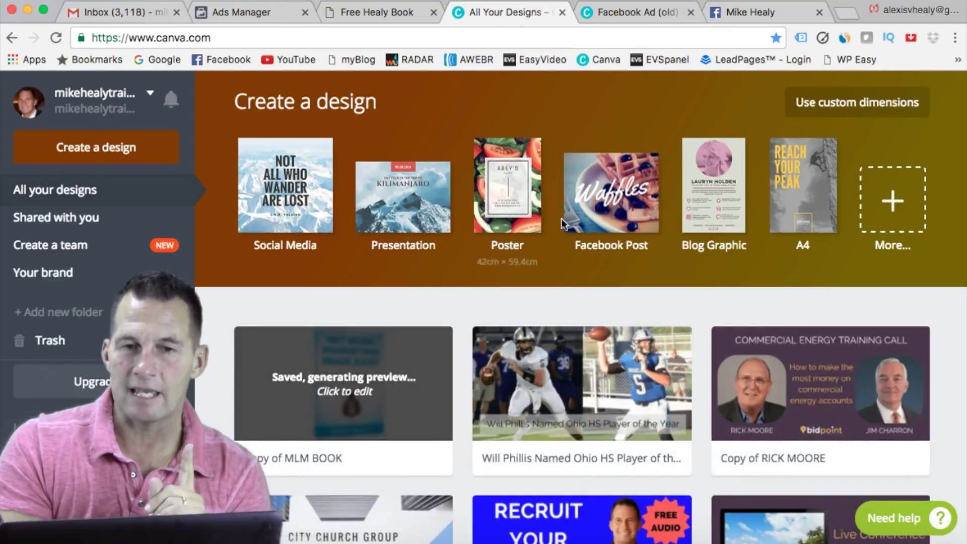
click(645, 11)
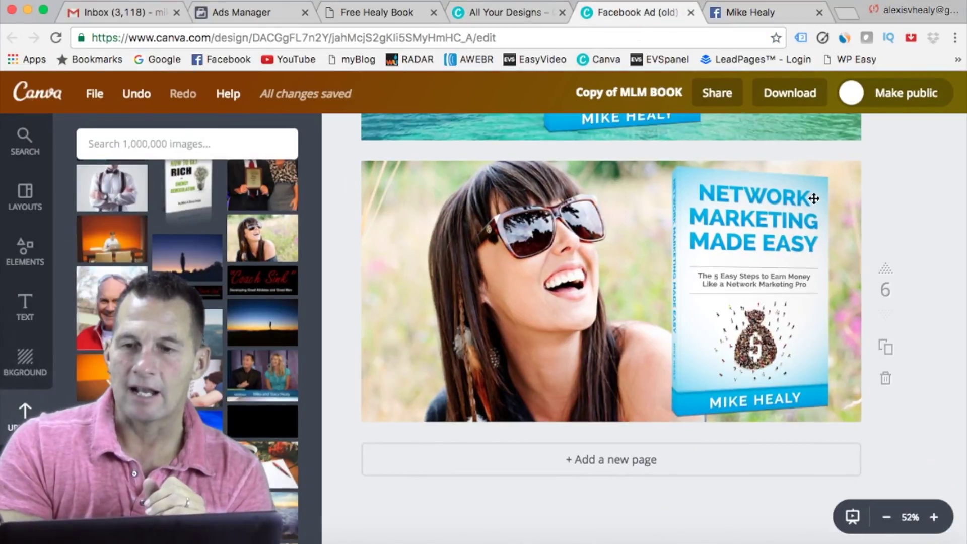
scroll(854, 269, up, 15)
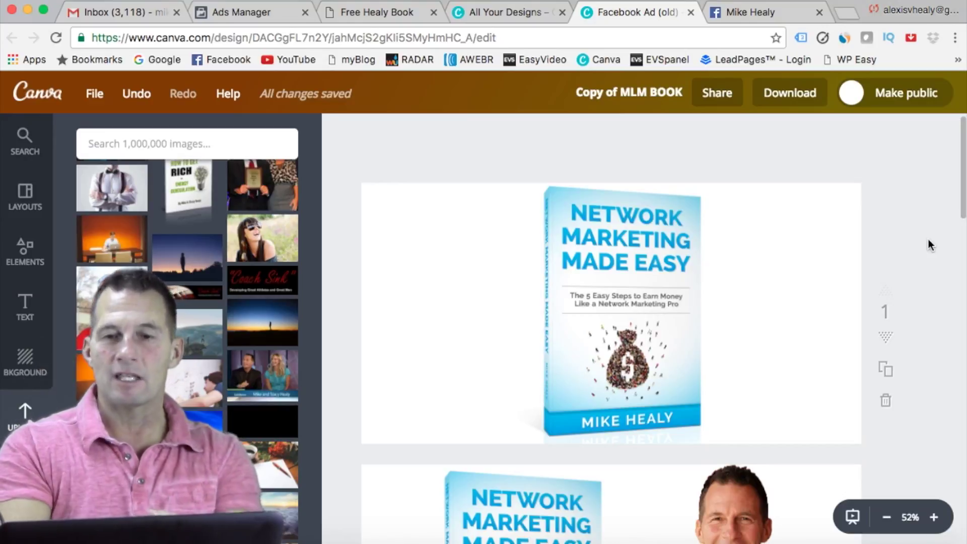
scroll(842, 255, down, 2)
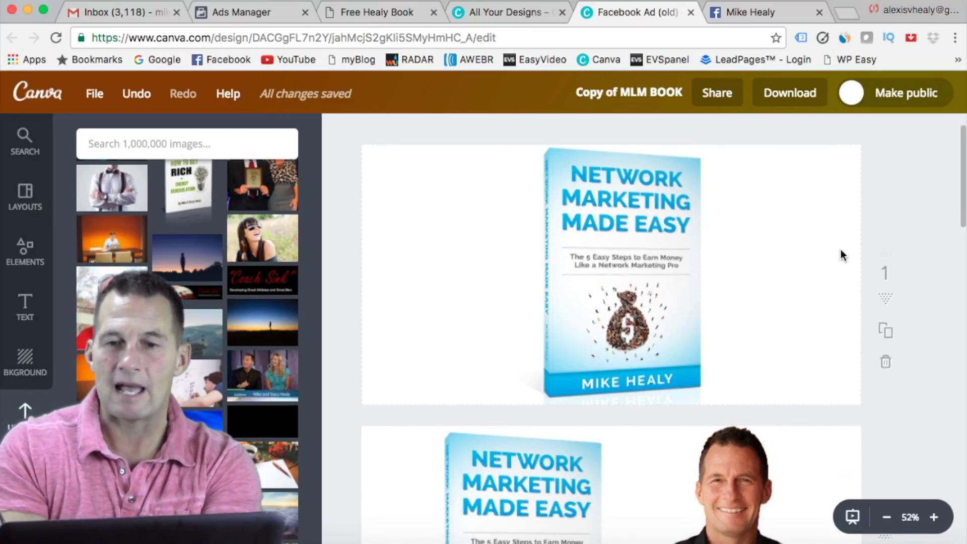
scroll(842, 255, up, 1)
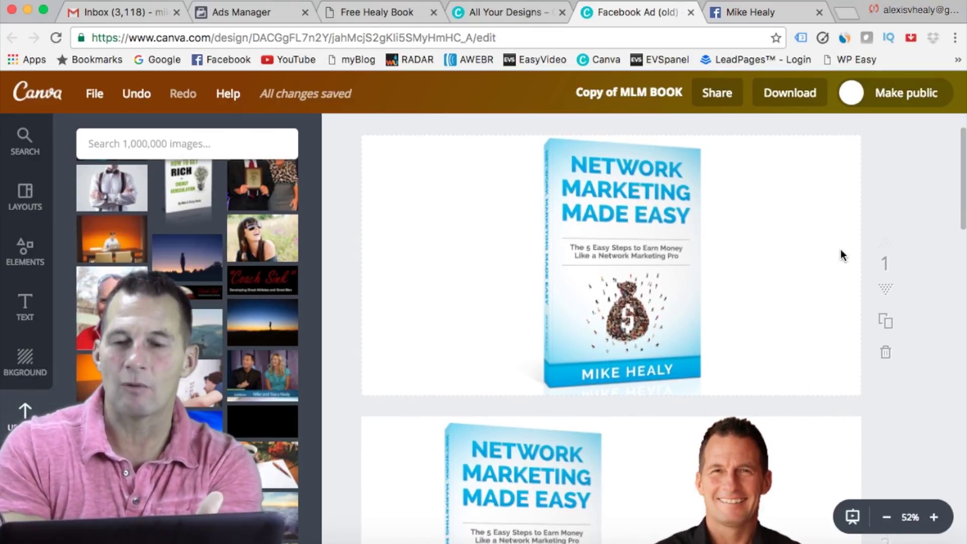
scroll(842, 255, down, 7)
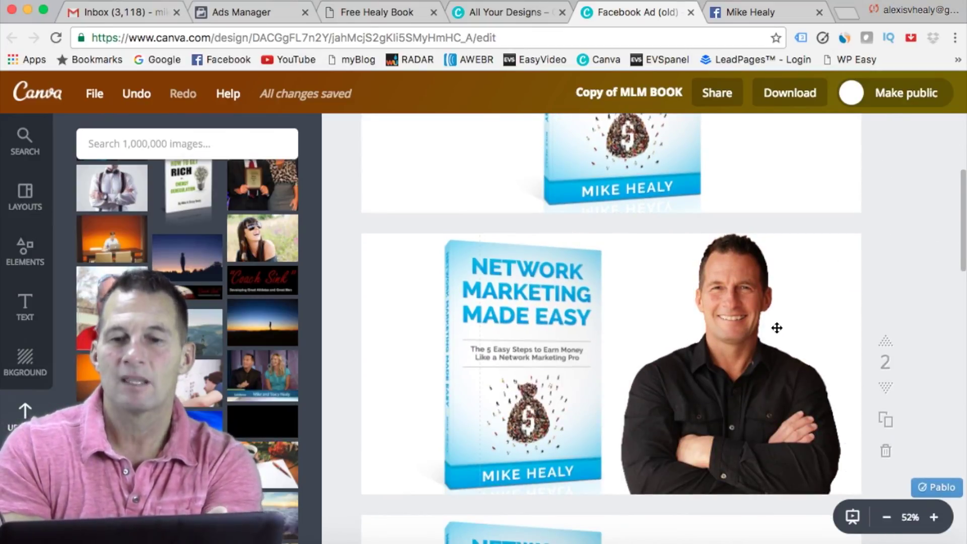
scroll(800, 313, down, 20)
scroll(792, 283, down, 5)
scroll(777, 277, down, 10)
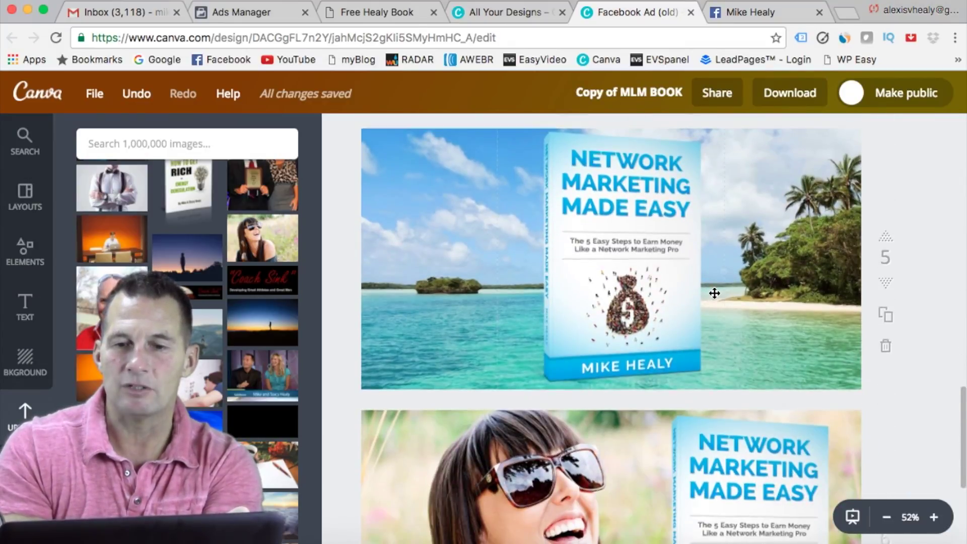
scroll(661, 331, down, 10)
scroll(665, 330, up, 20)
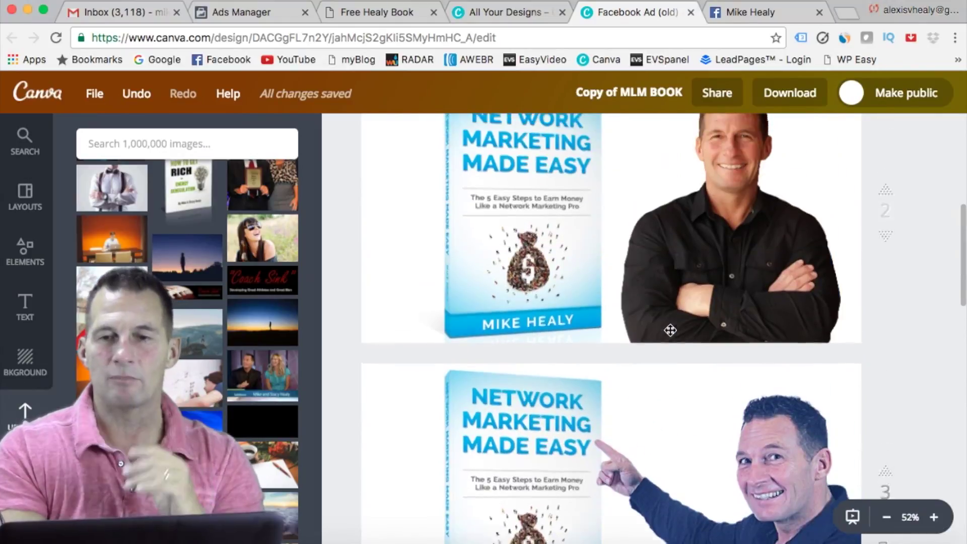
scroll(670, 330, up, 10)
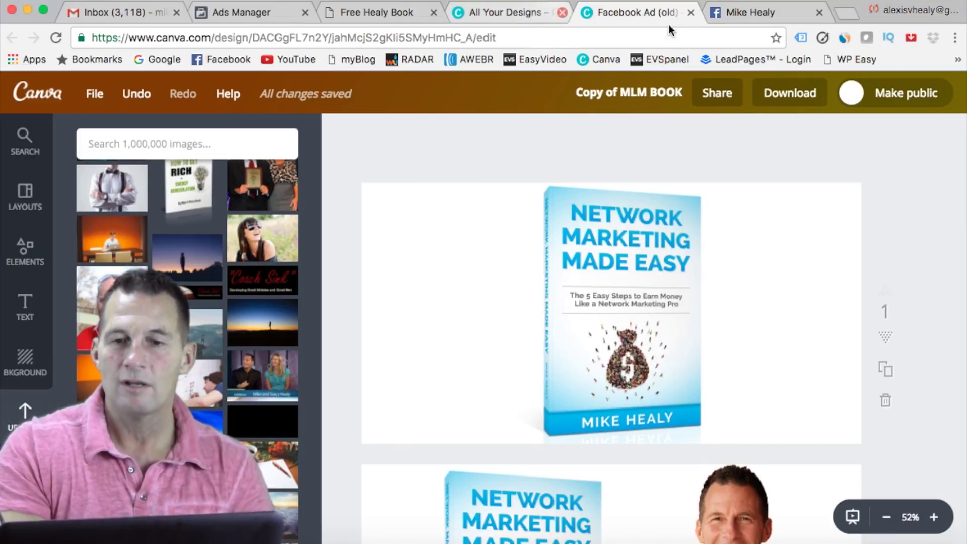
Step: Switch back to Facebook Ads Manager and upload the ad images from the Copy of MLM BOOK folder in Downloads
click(286, 19)
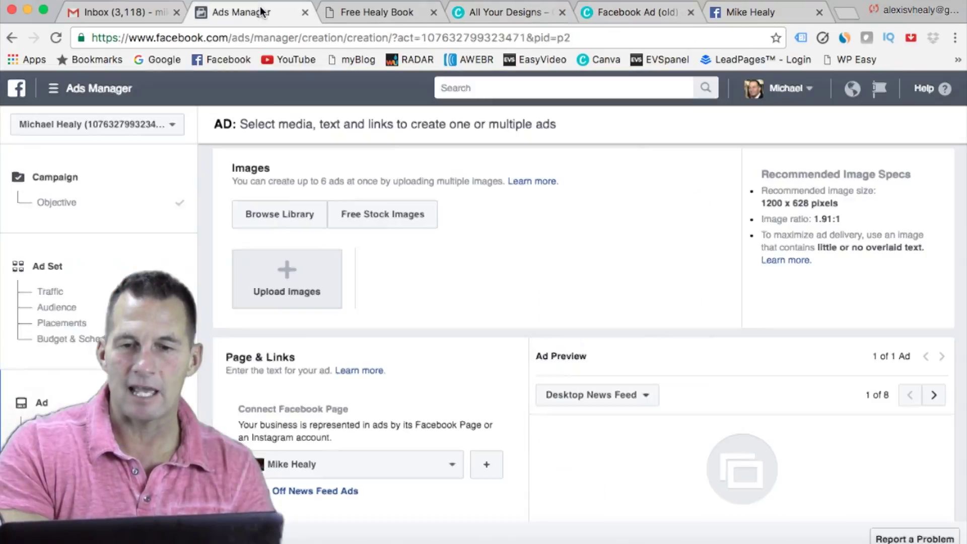
click(287, 279)
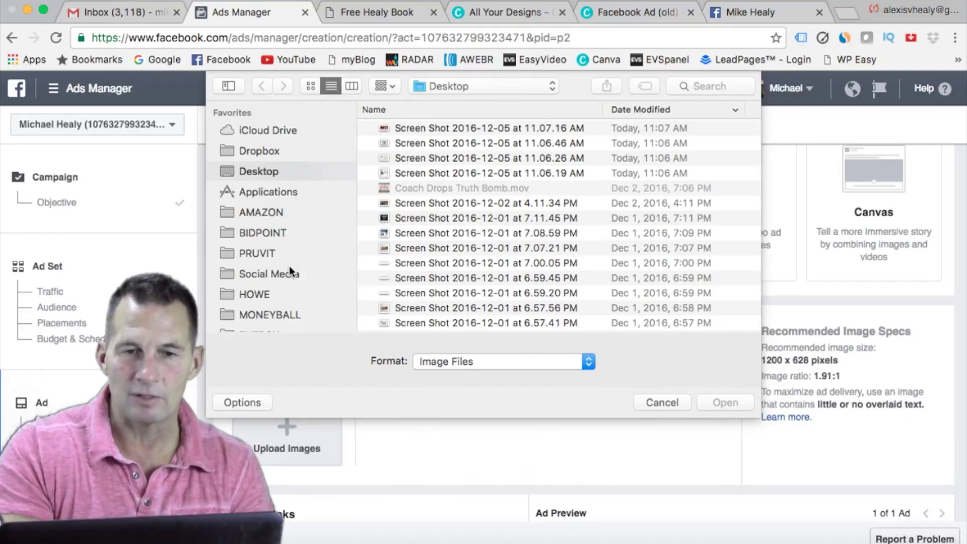
scroll(290, 228, down, 3)
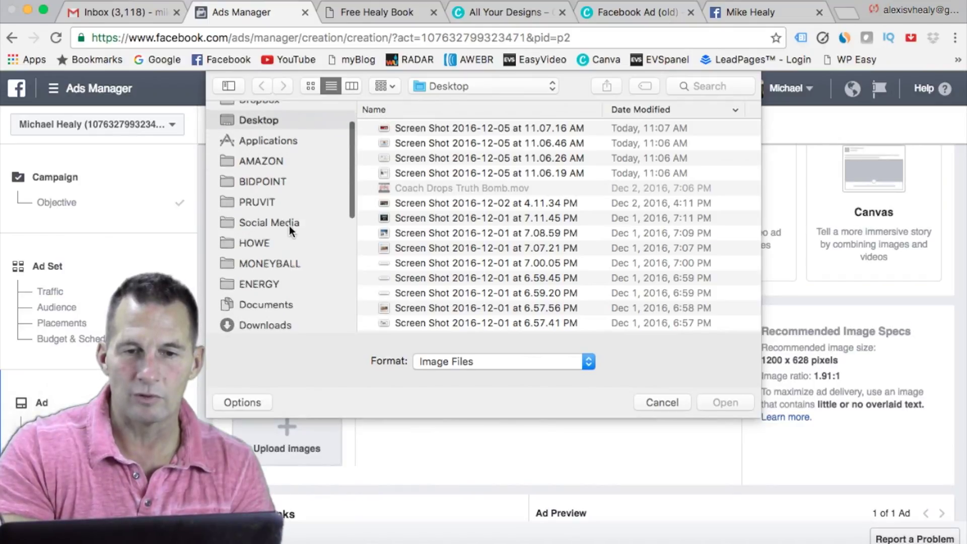
click(274, 325)
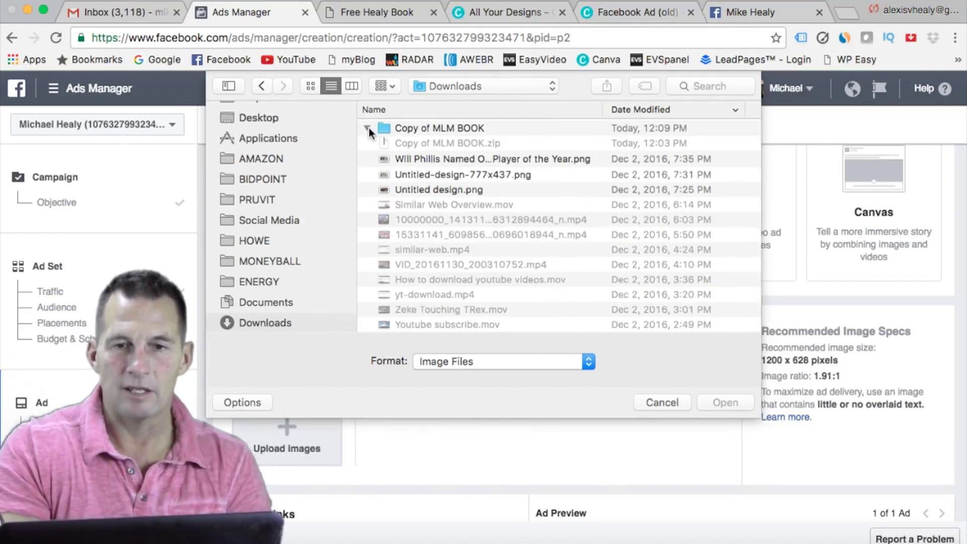
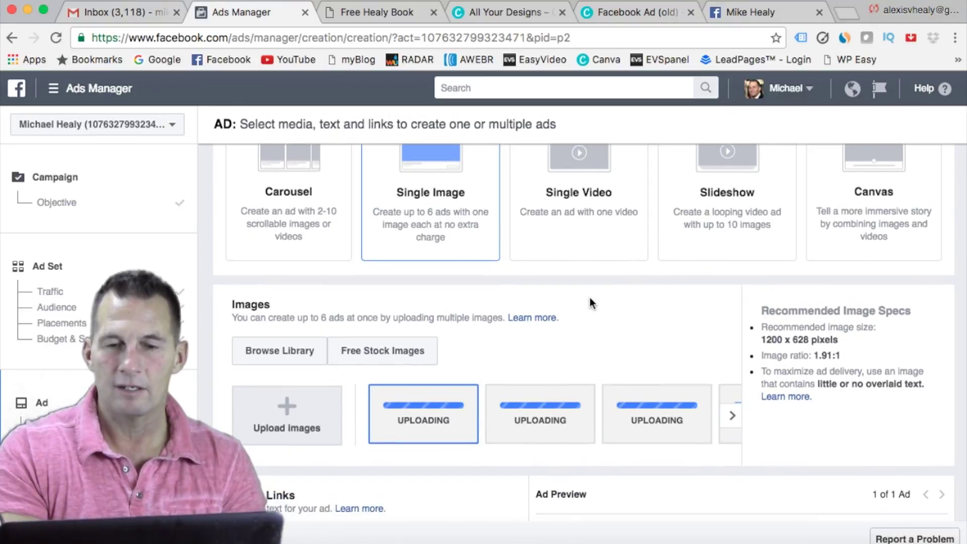
Step: Check which Facebook Pages can represent the business in the ad and keep the page already connected
scroll(590, 302, down, 2)
scroll(514, 310, down, 6)
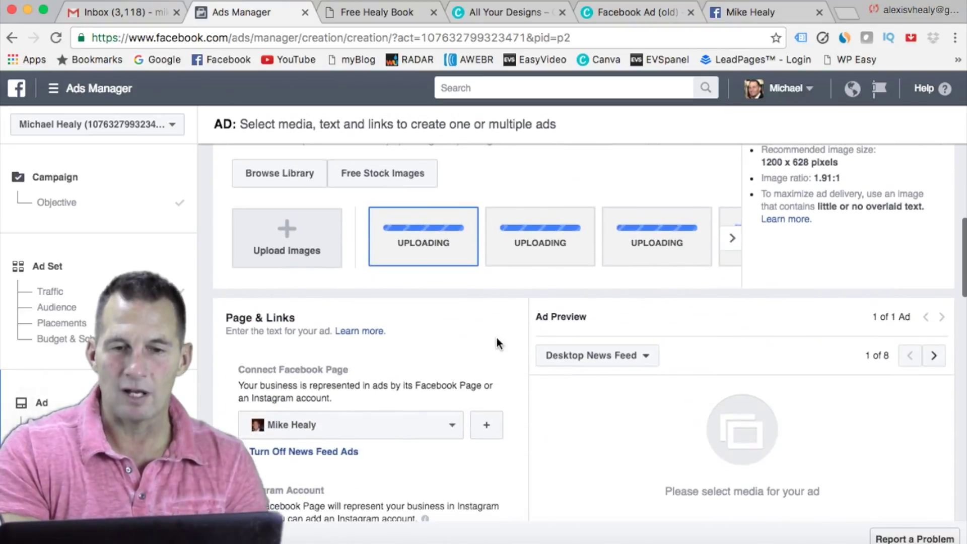
scroll(497, 339, down, 6)
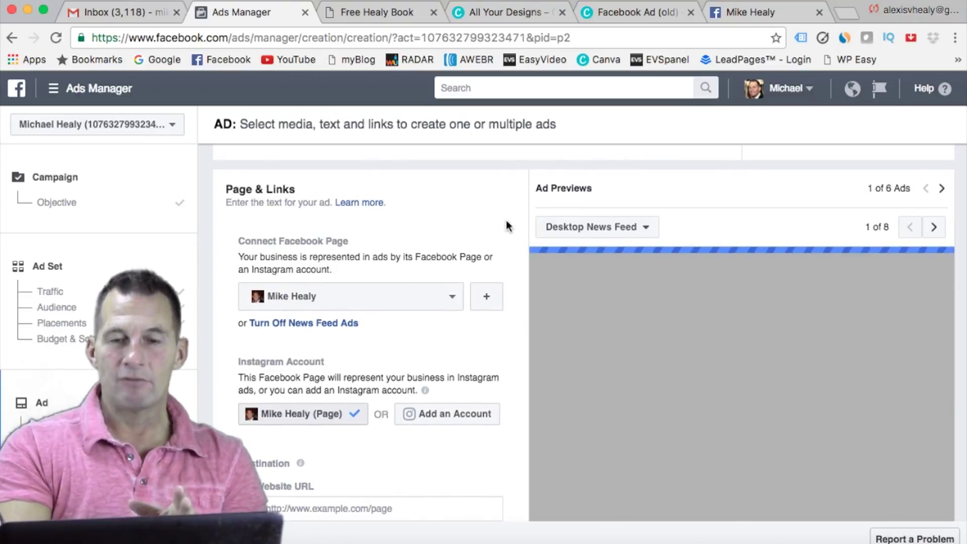
click(453, 302)
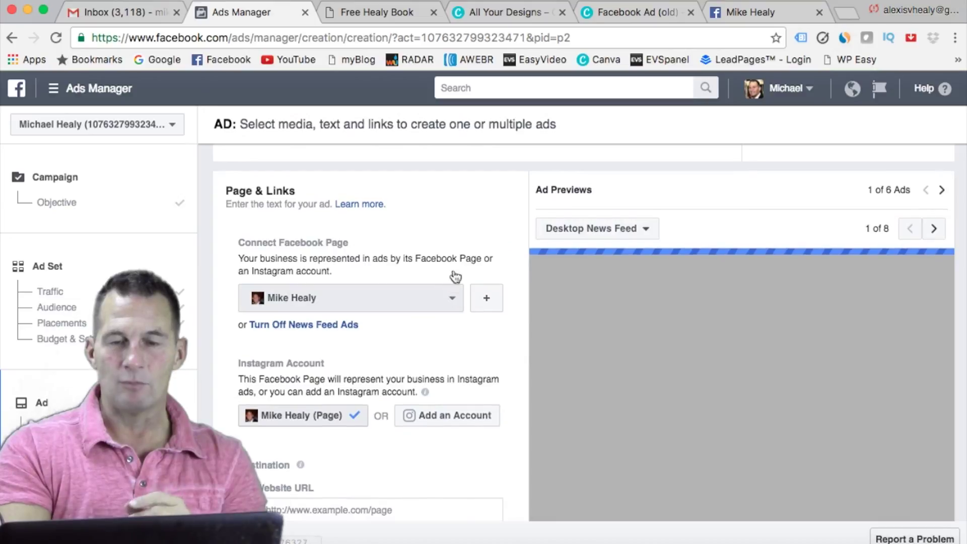
scroll(419, 373, down, 2)
scroll(418, 371, down, 5)
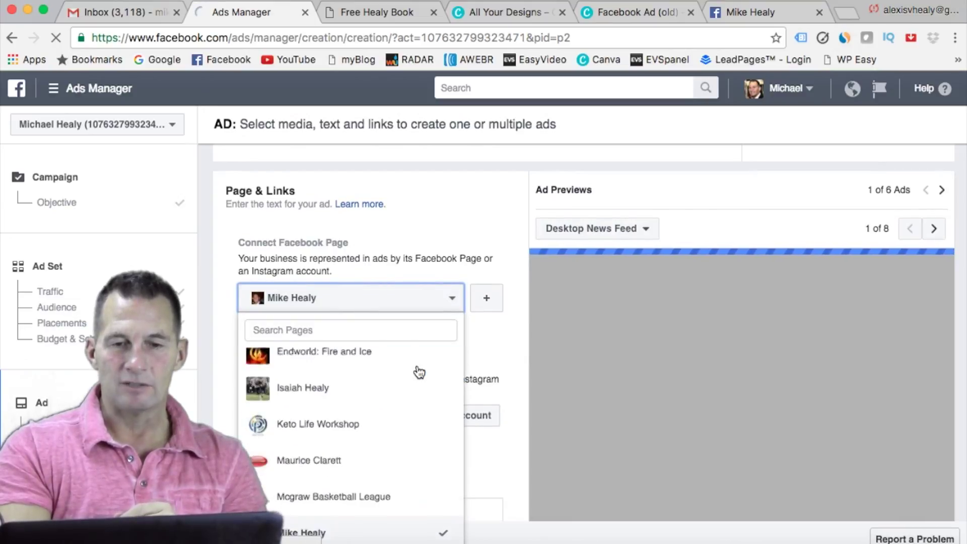
click(514, 310)
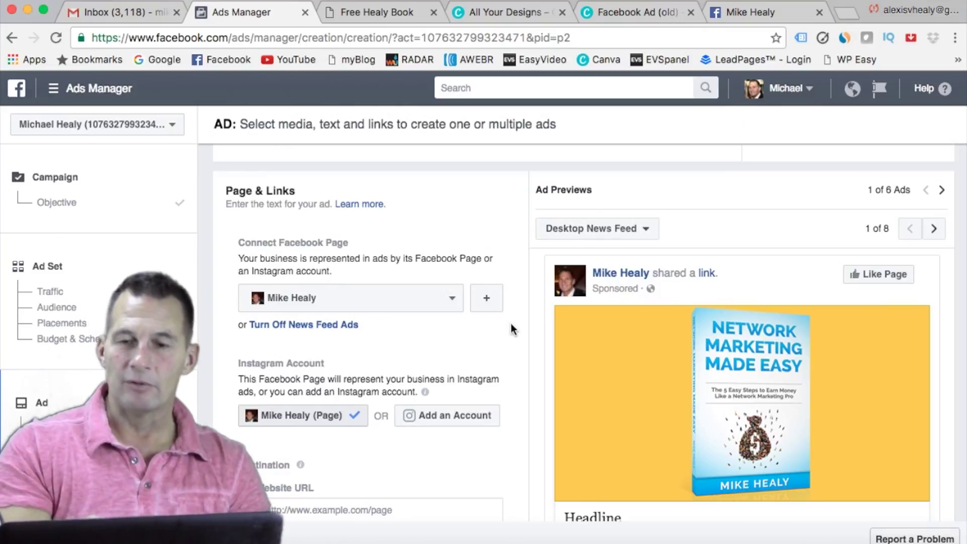
Step: Preview the first ad in the mobile, feature phone, right column and Instagram placements, and return to the Desktop News Feed preview
scroll(512, 330, down, 3)
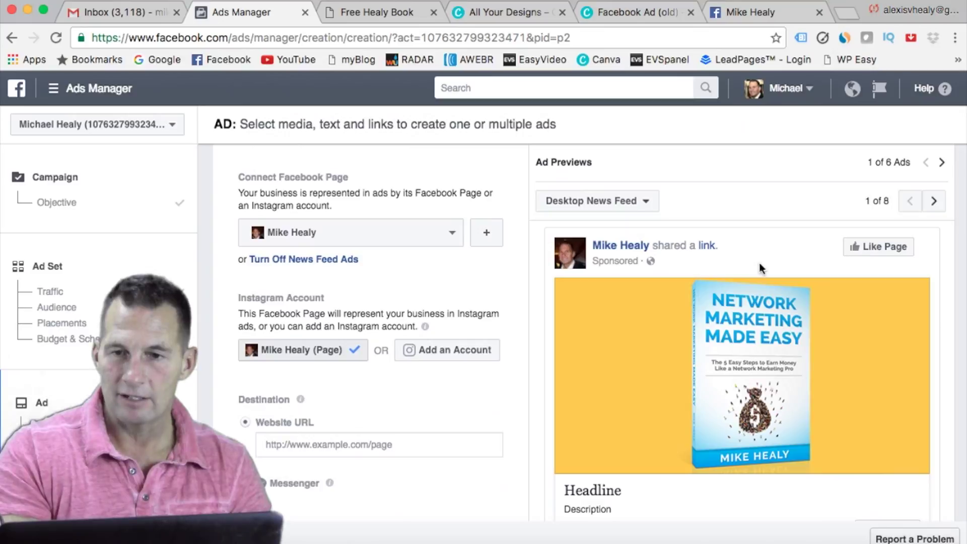
click(934, 201)
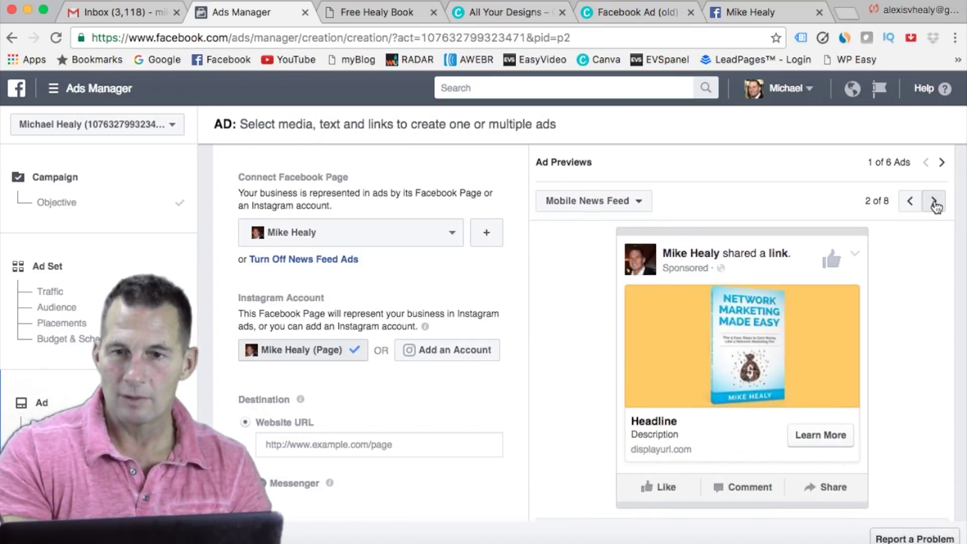
click(935, 203)
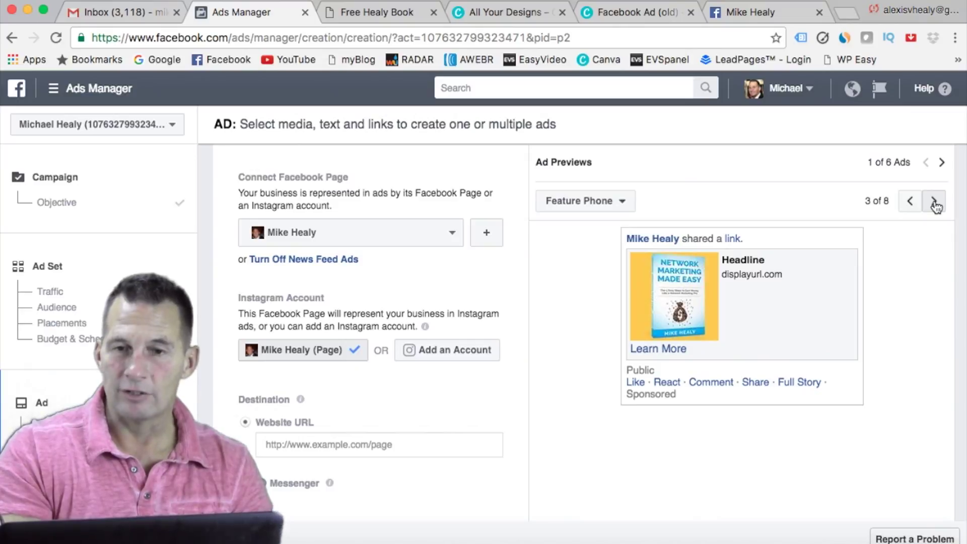
click(935, 203)
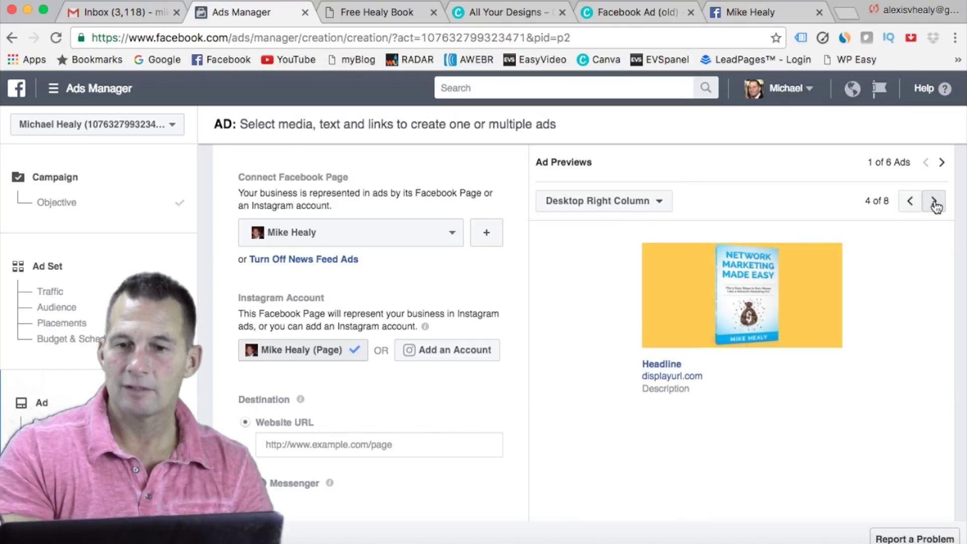
click(934, 203)
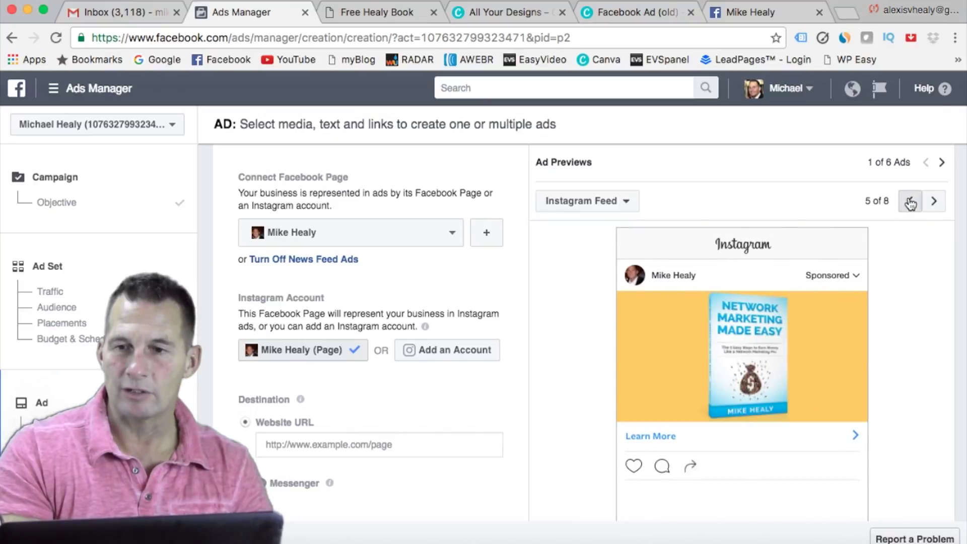
click(911, 201)
click(912, 202)
click(912, 202)
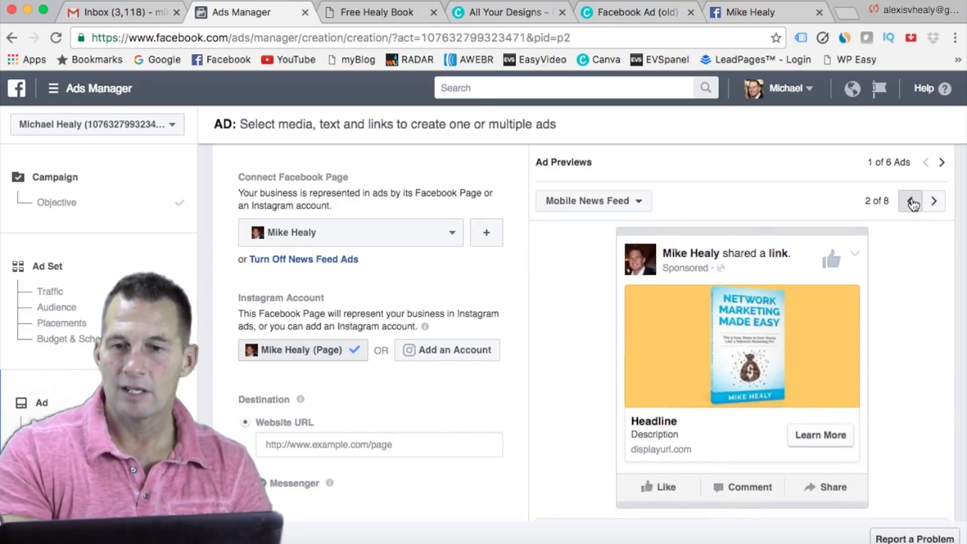
click(912, 202)
scroll(807, 247, up, 1)
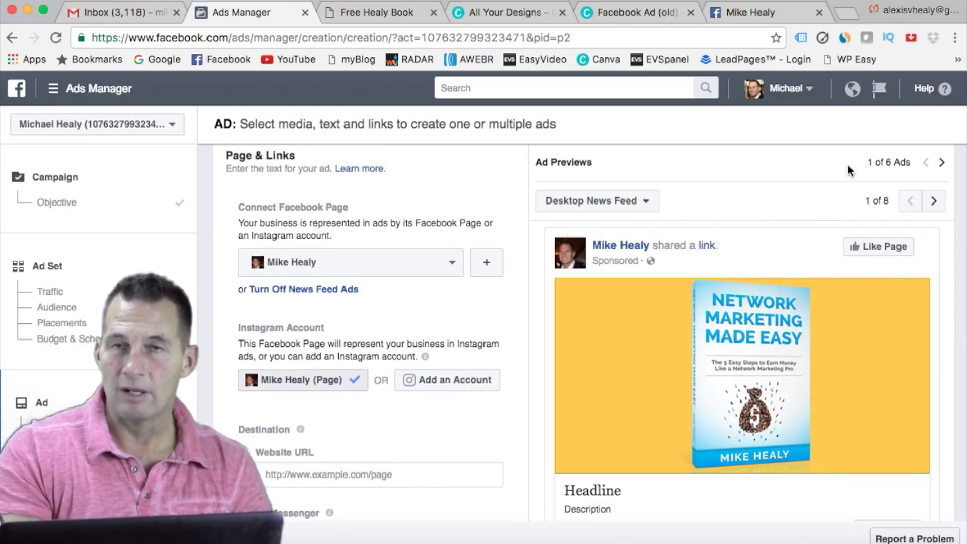
Step: Browse the Desktop News Feed previews of the first four ads and return to the first ad
click(942, 163)
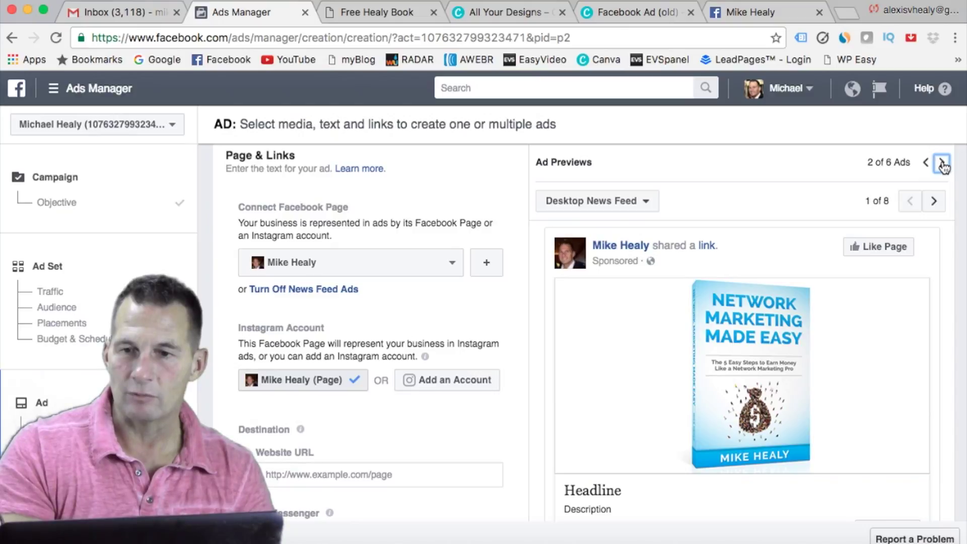
click(942, 163)
click(942, 163)
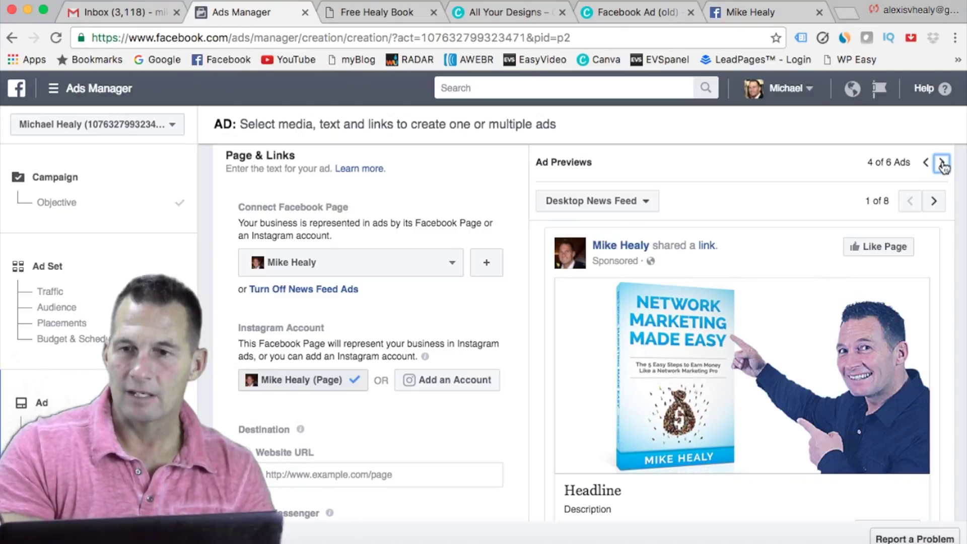
click(927, 162)
click(928, 163)
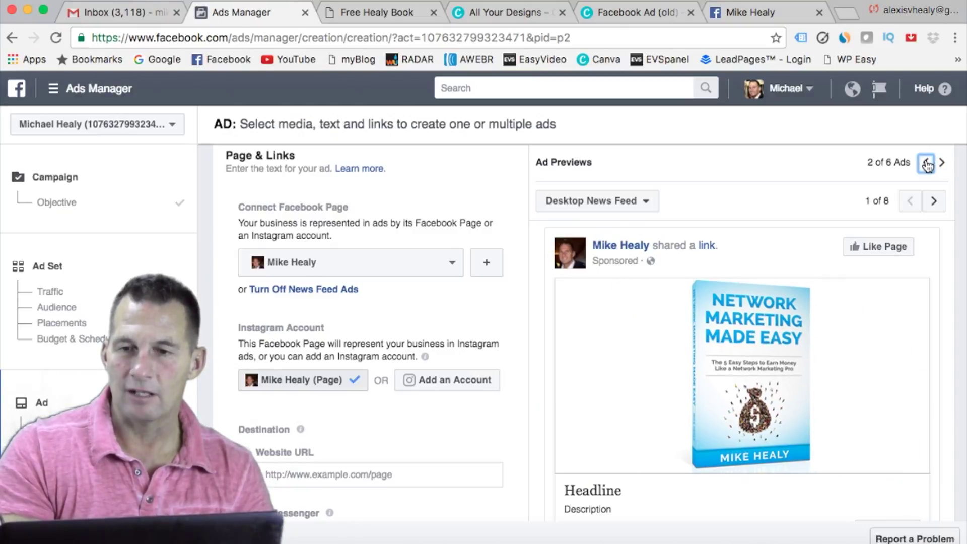
click(928, 163)
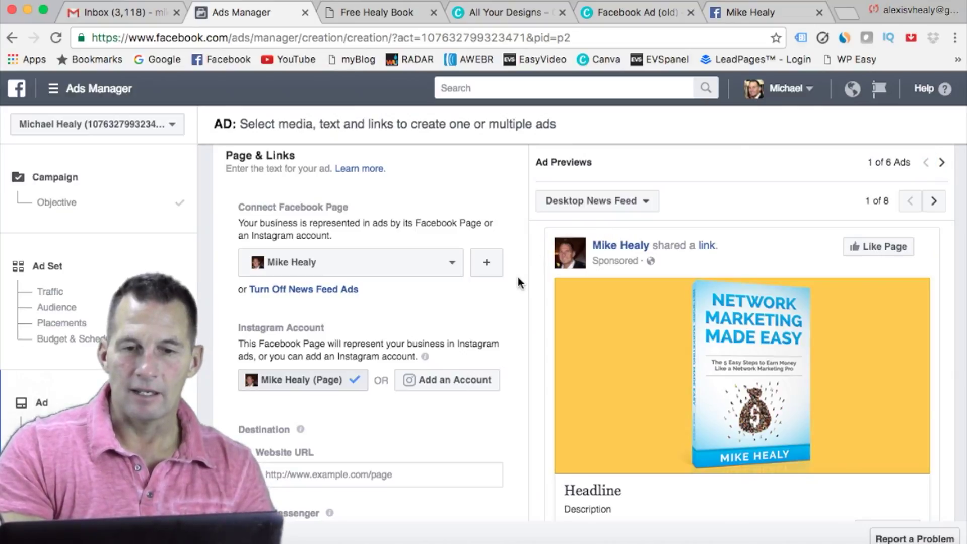
scroll(519, 283, down, 3)
scroll(516, 302, down, 3)
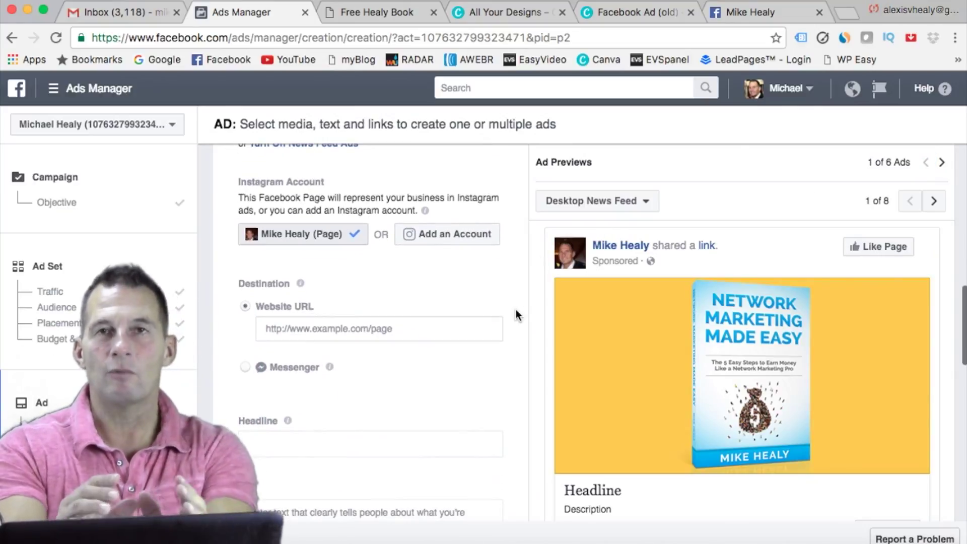
scroll(516, 310, up, 3)
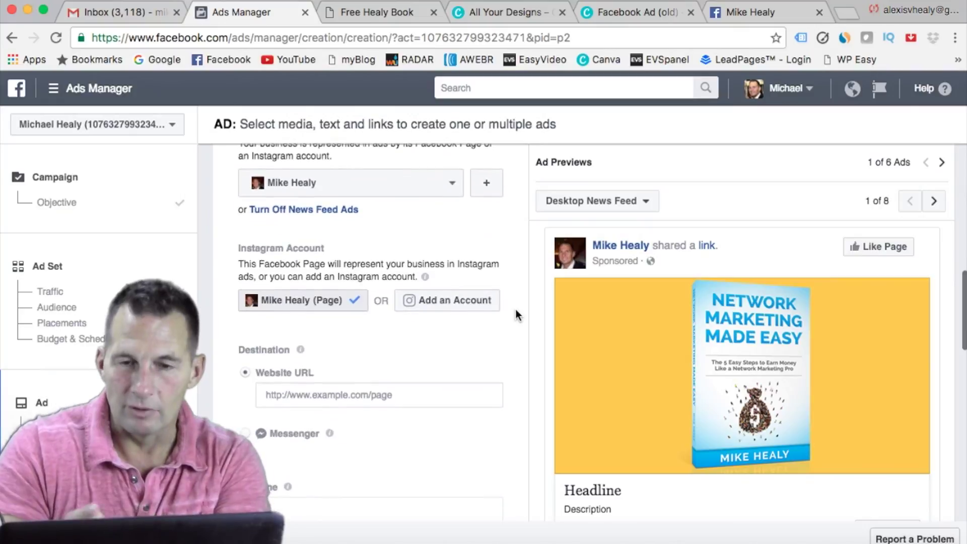
scroll(515, 309, down, 2)
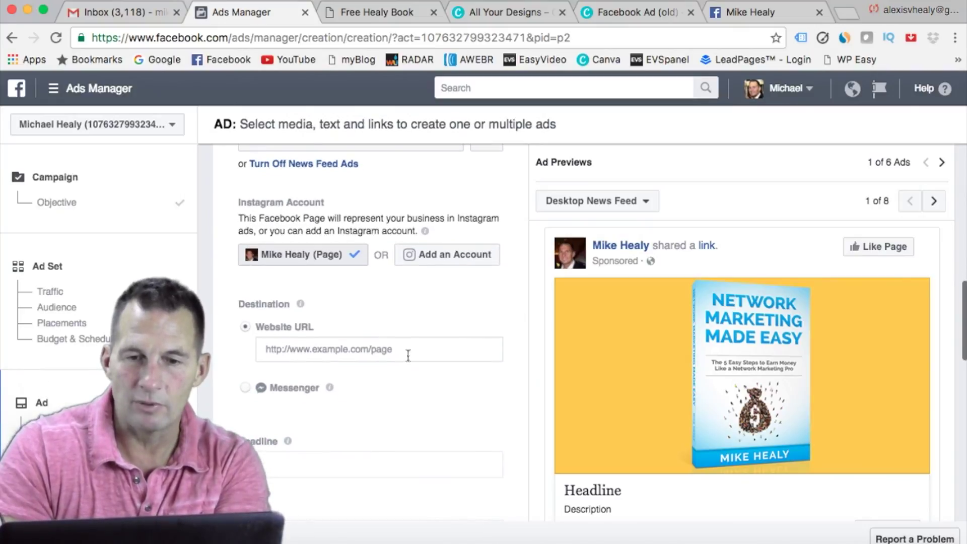
click(381, 348)
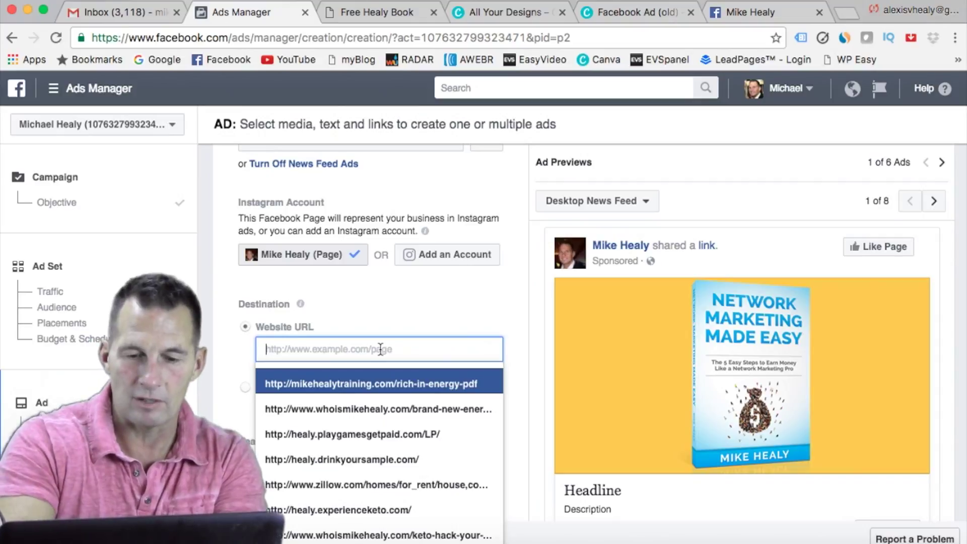
text(http://mikehealytraining.com/free-healy-book)
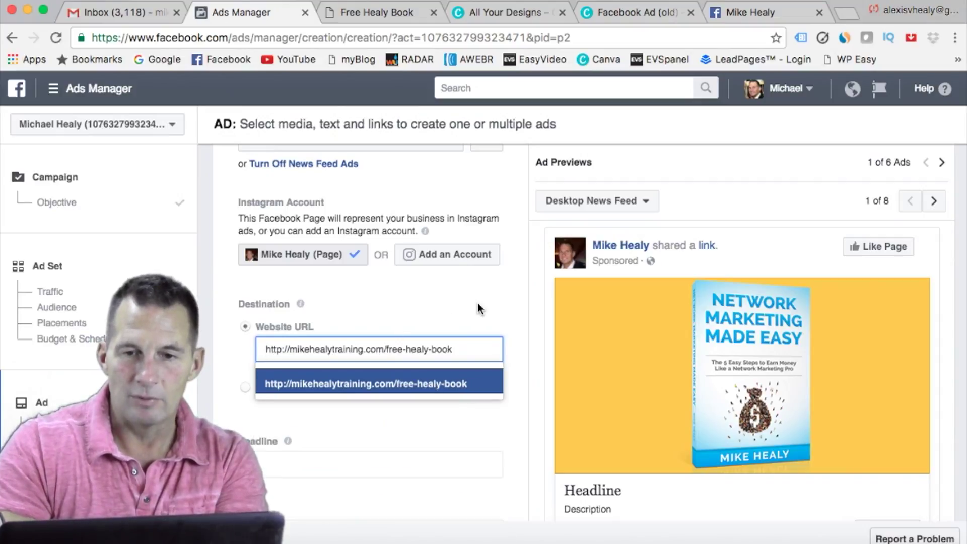
Step: Apply the entered destination URL and compare the ad preview it fills in with the free book landing page
click(515, 339)
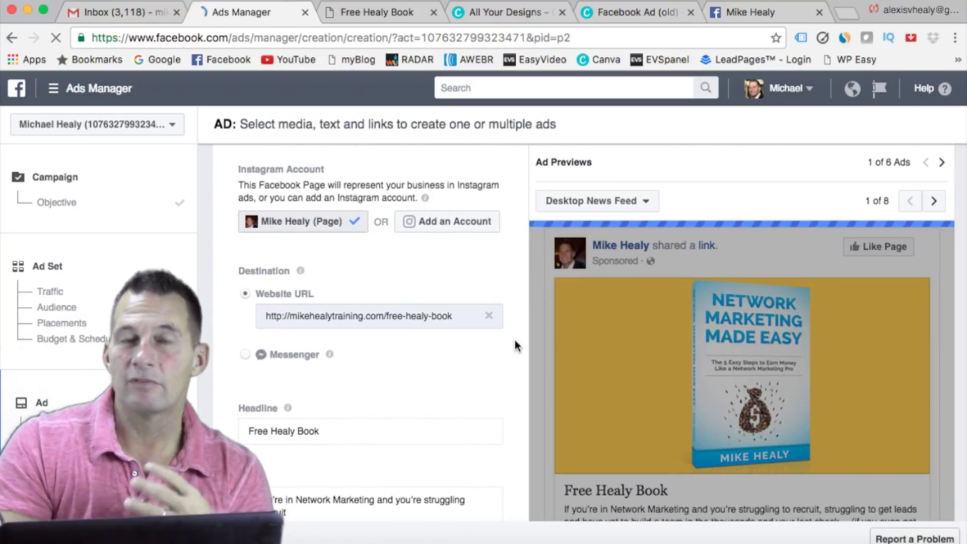
scroll(599, 365, down, 3)
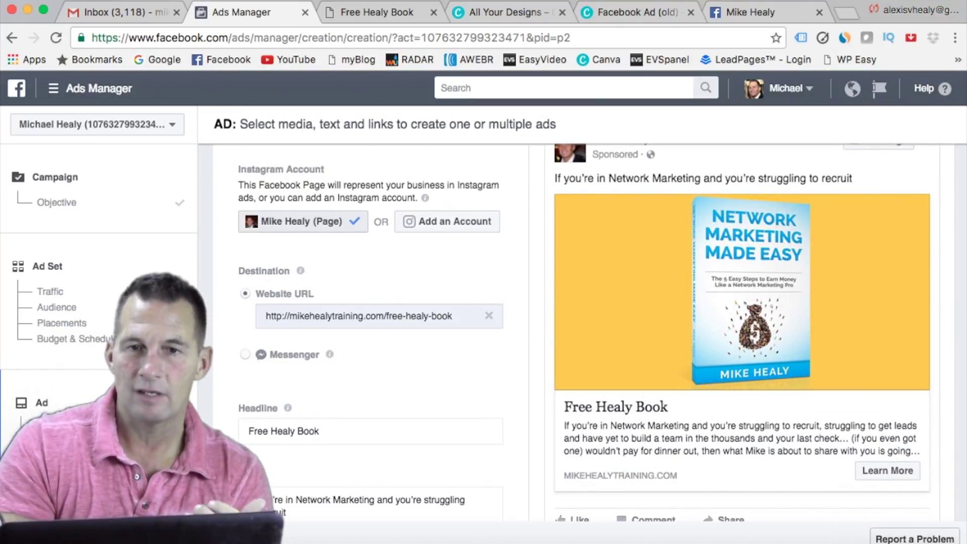
click(355, 14)
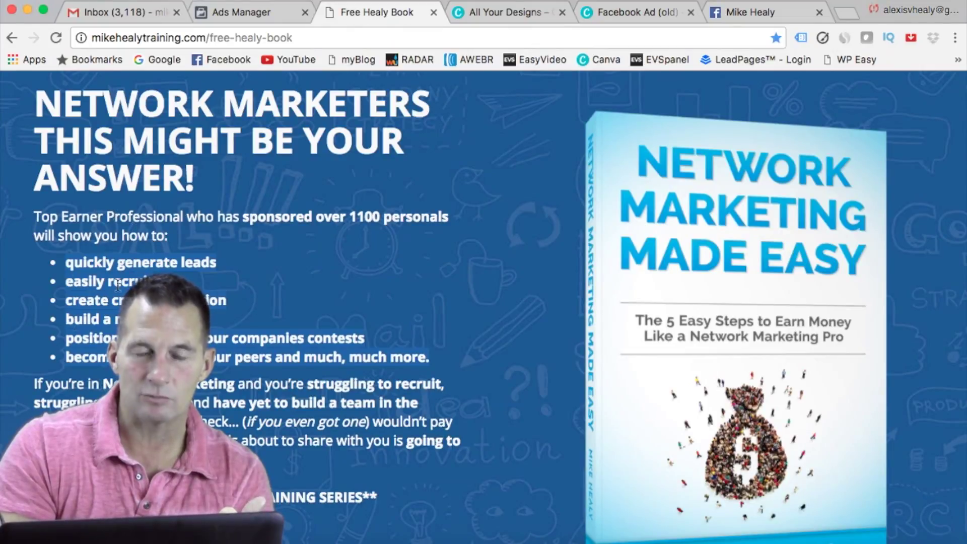
click(196, 19)
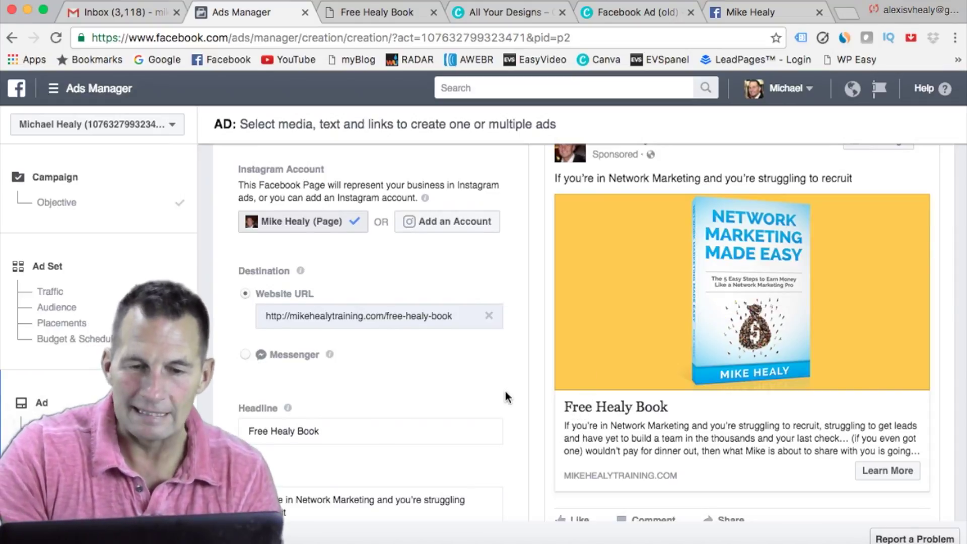
Step: Shorten the ad headline to "Free Book"
scroll(378, 393, down, 2)
click(300, 388)
key(BackSpace)
key(BackSpace)
key(BackSpace)
key(BackSpace)
key(BackSpace)
key(BackSpace)
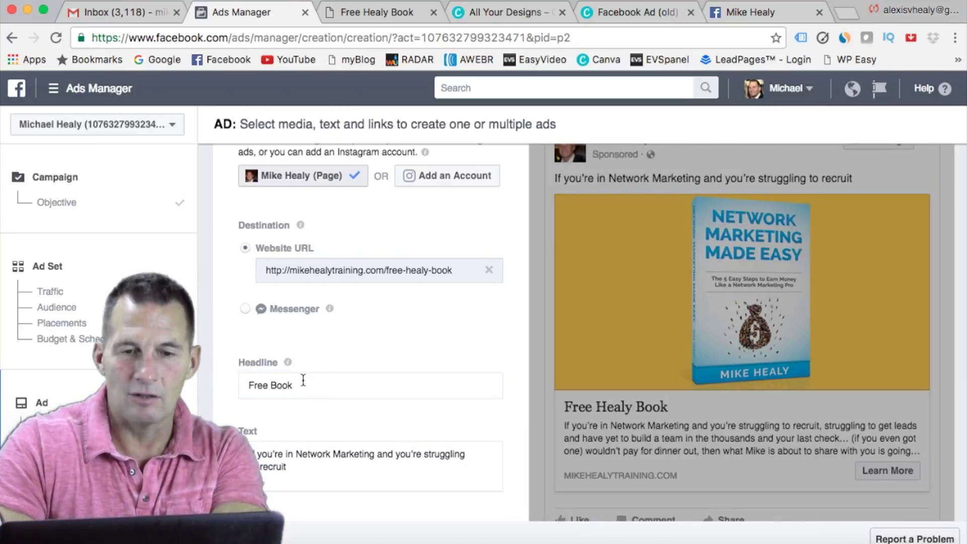
Step: Replace the ad headline with "Download this Book for Free"
click(302, 381)
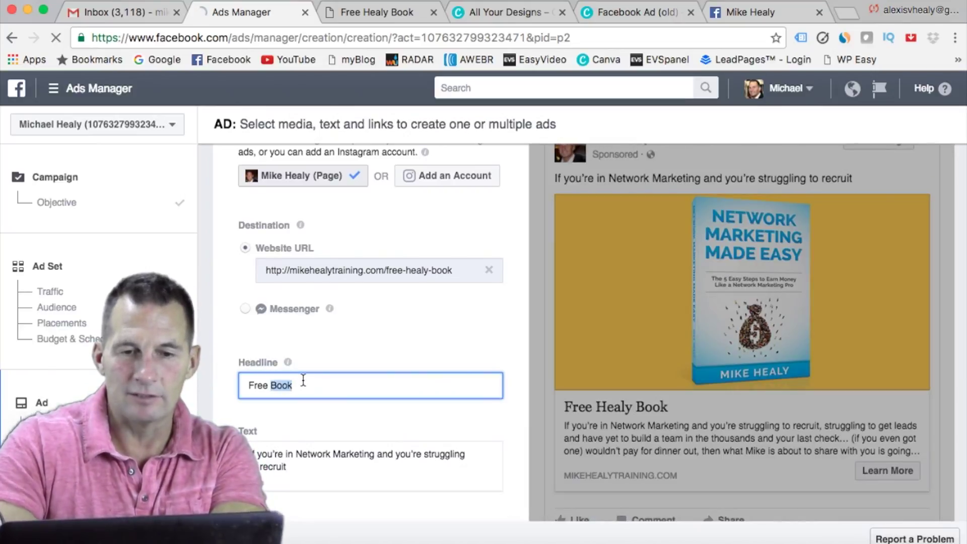
double_click(302, 381)
key(BackSpace)
key(BackSpace)
key(BackSpace)
key(BackSpace)
key(BackSpace)
key(BackSpace)
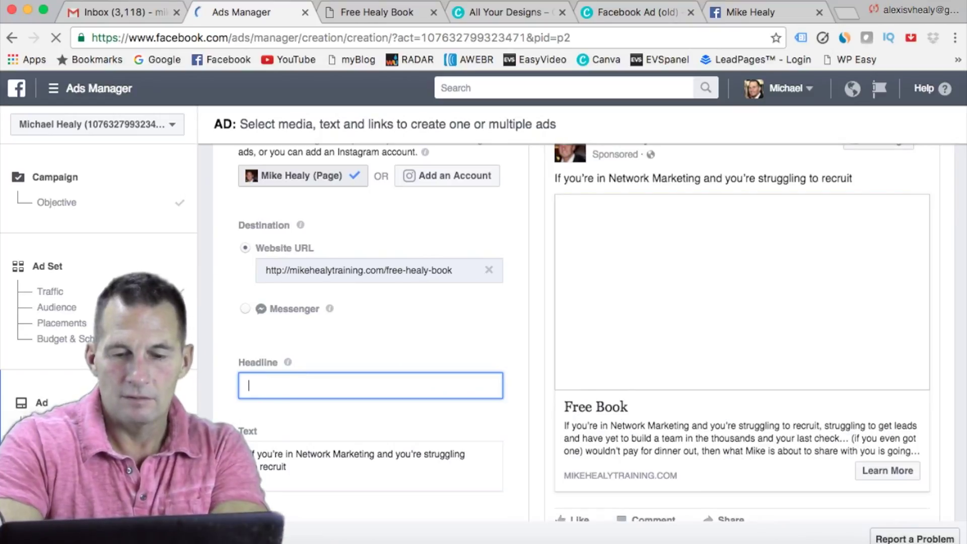
text(Down)
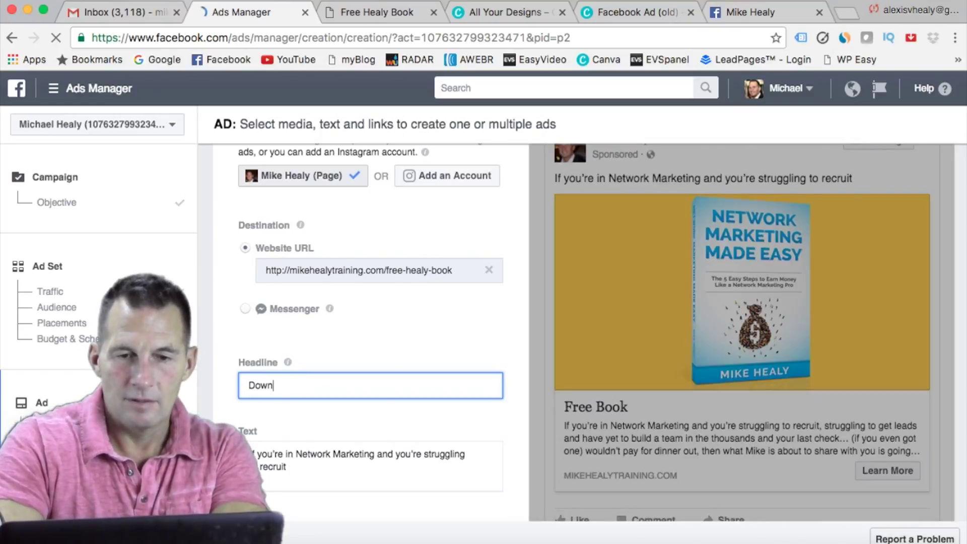
text(load thi)
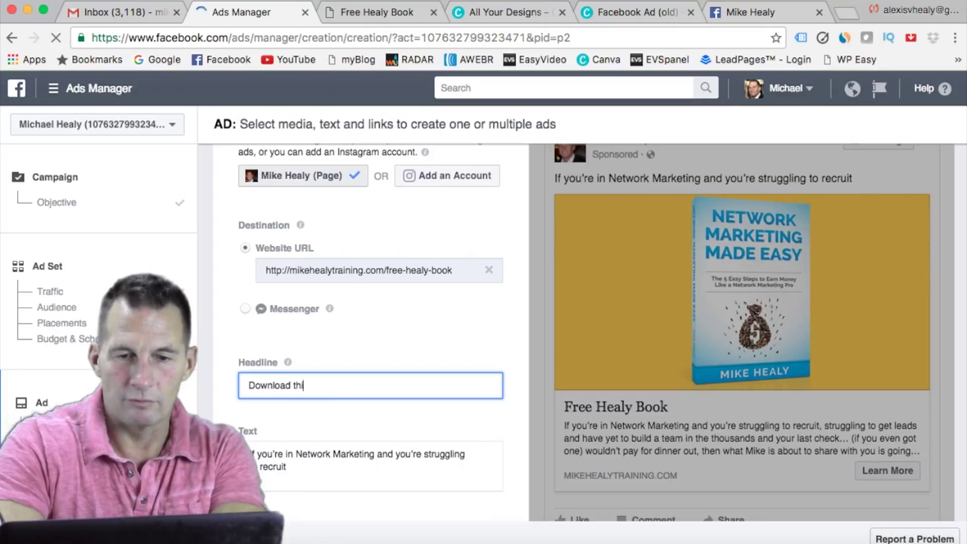
text(s Book for Fr)
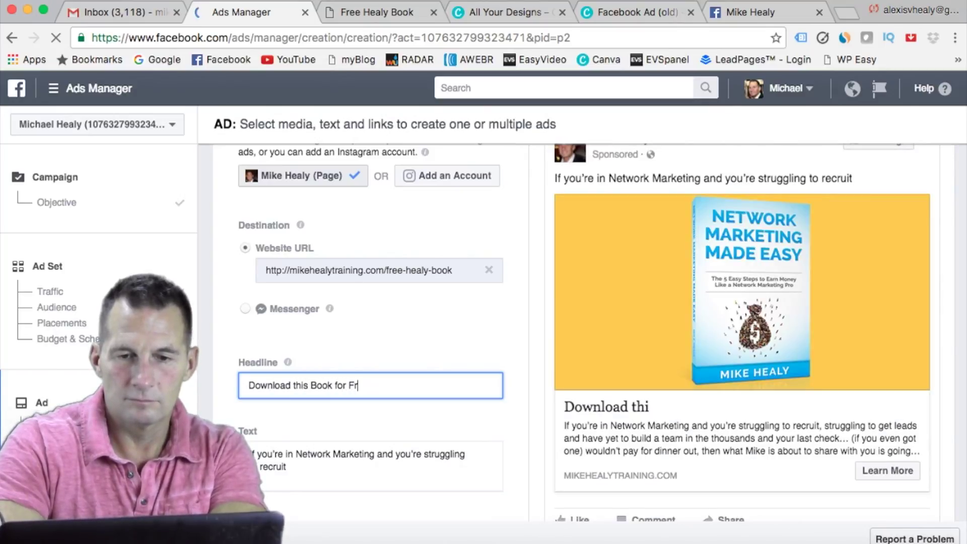
text(ee)
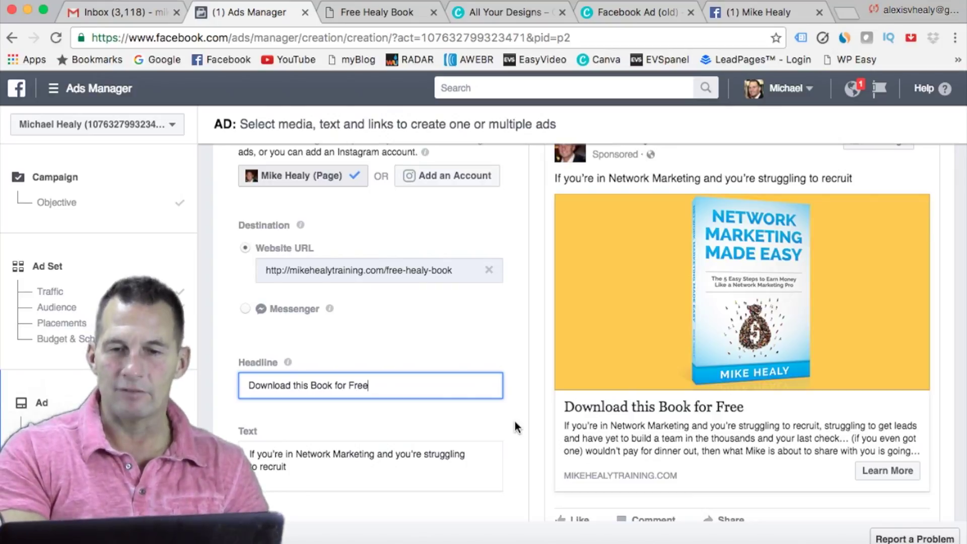
Step: Extend the ad text with ", stuggling to get leads." and open the empty News Feed link description for editing
scroll(524, 407, up, 1)
scroll(521, 397, down, 2)
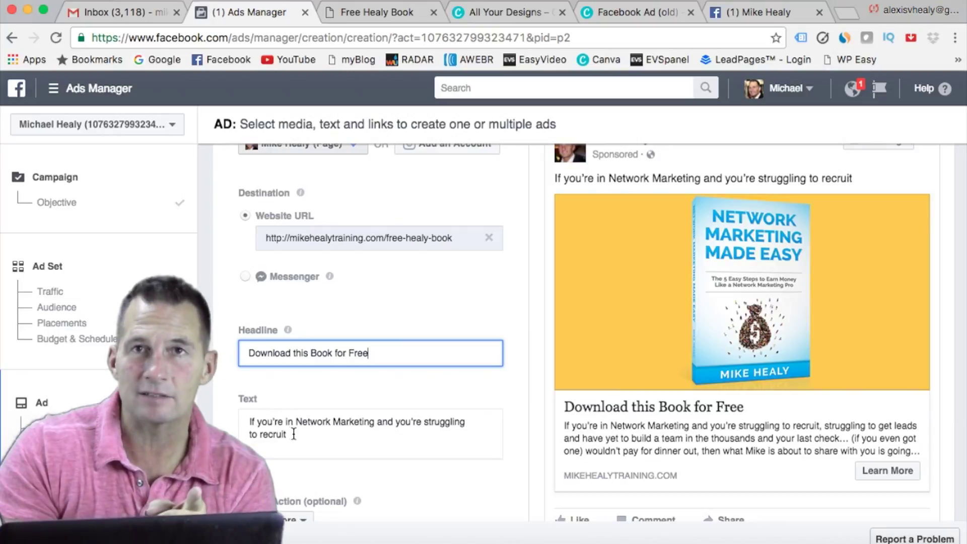
click(327, 437)
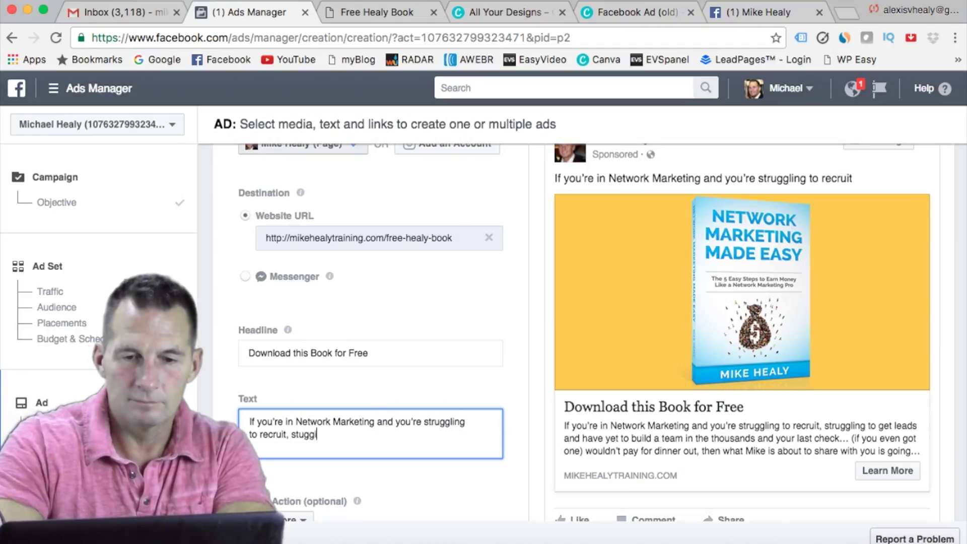
text(, stuggling to )
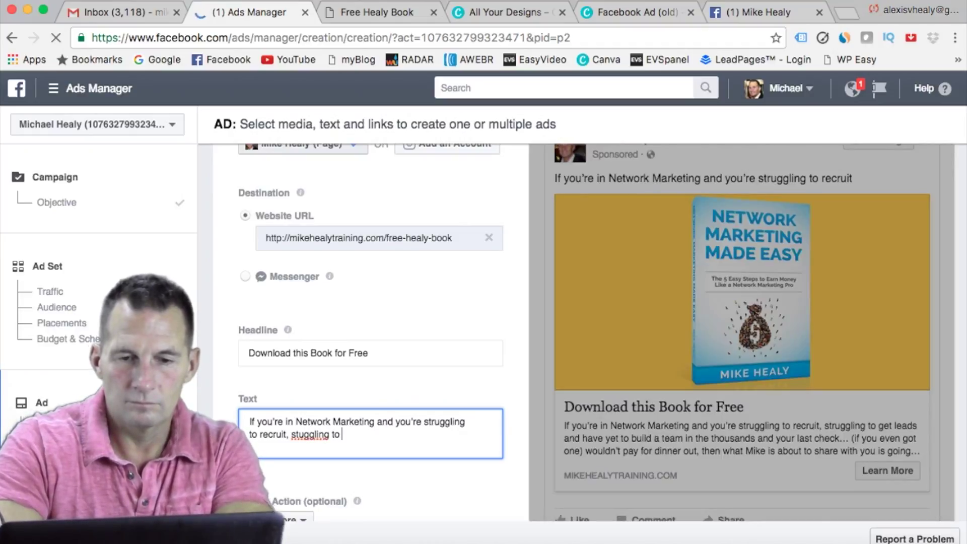
text(get leads.)
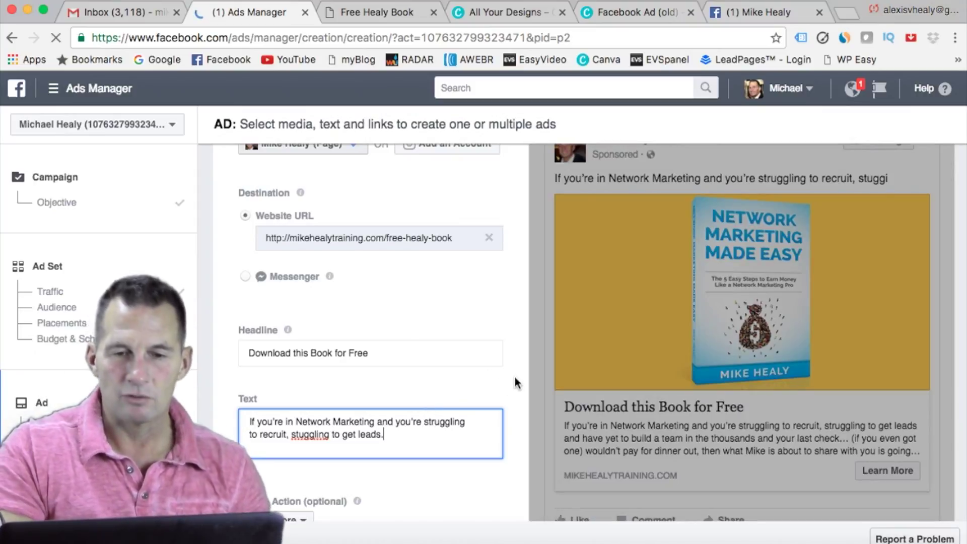
scroll(515, 378, down, 5)
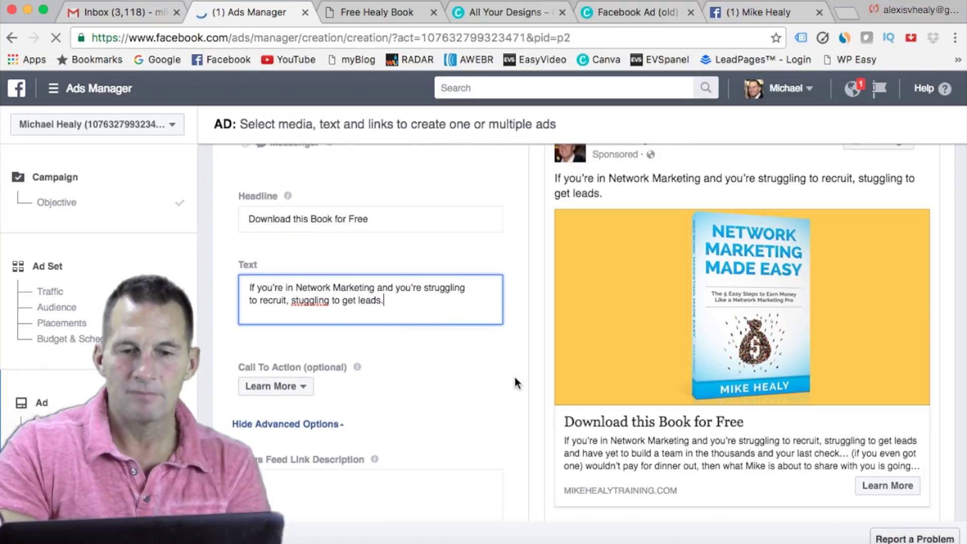
scroll(515, 377, down, 4)
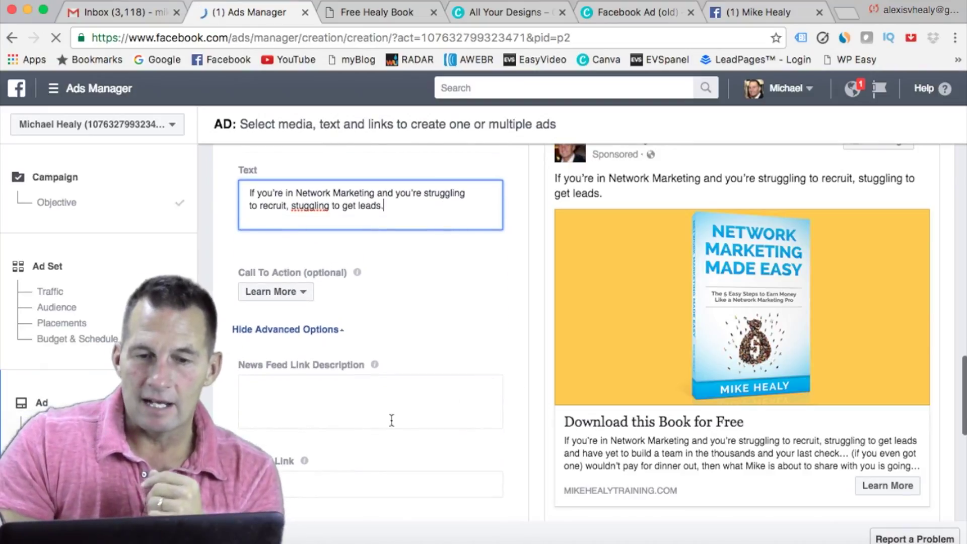
click(380, 399)
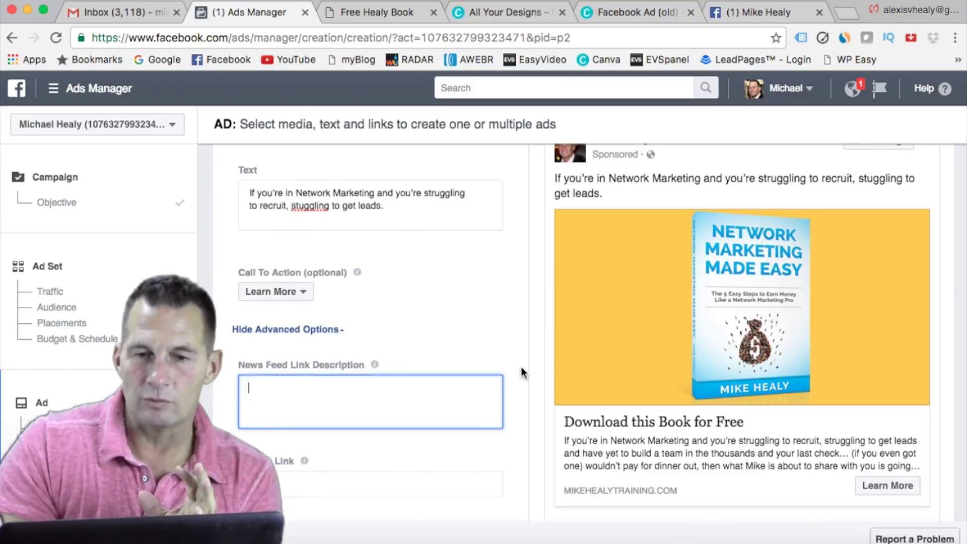
Step: Rewrite the ad text as "If you're in Network Marketing download this book"
scroll(522, 371, up, 3)
drag(398, 274, 381, 261)
key(BackSpace)
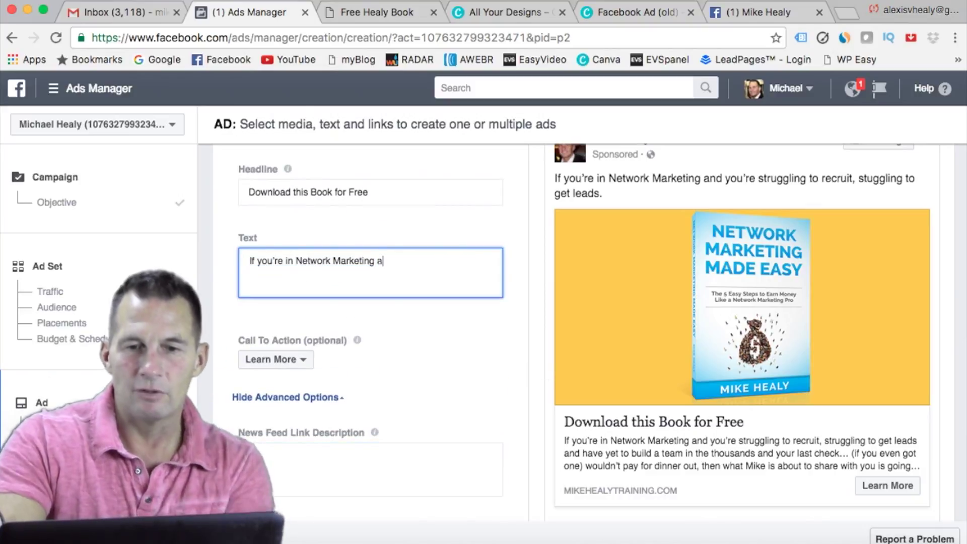
text(d)
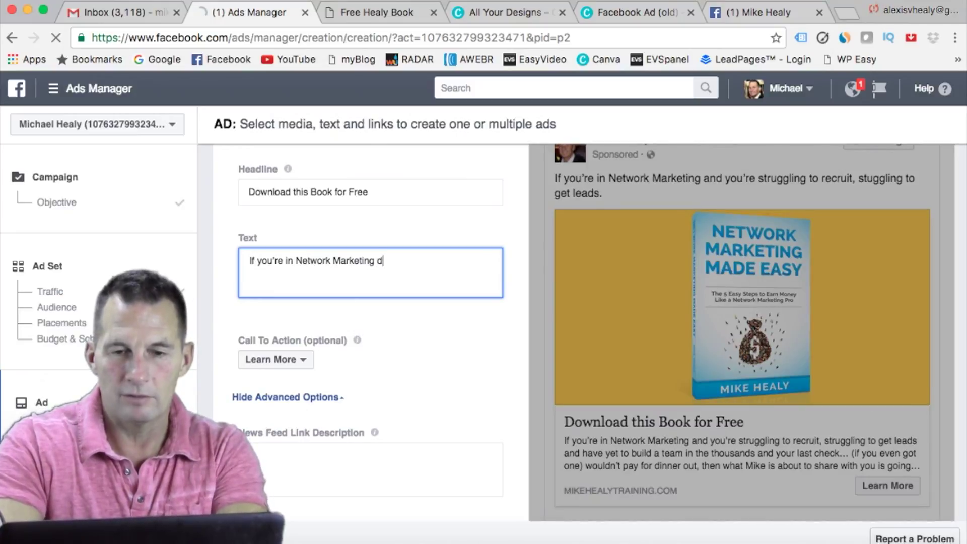
text(ownload )
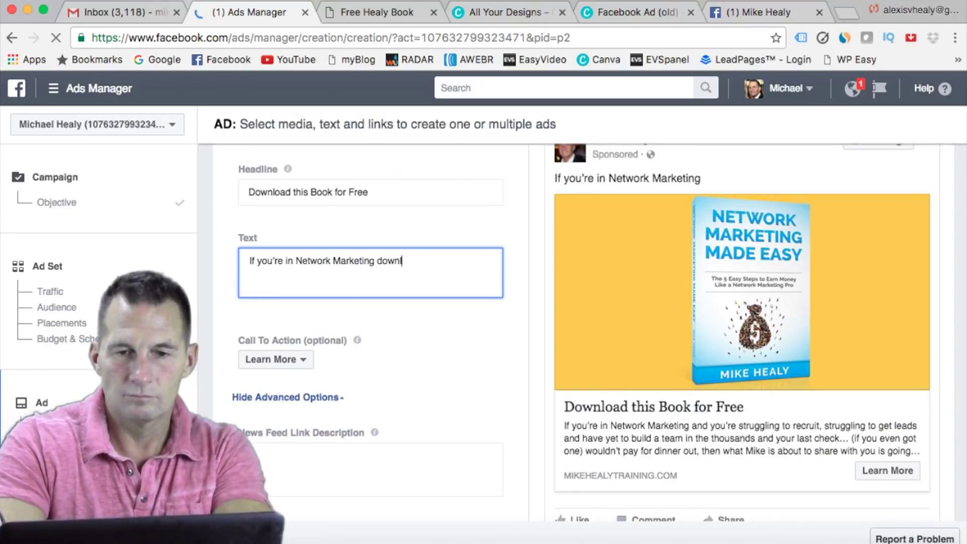
text(this book)
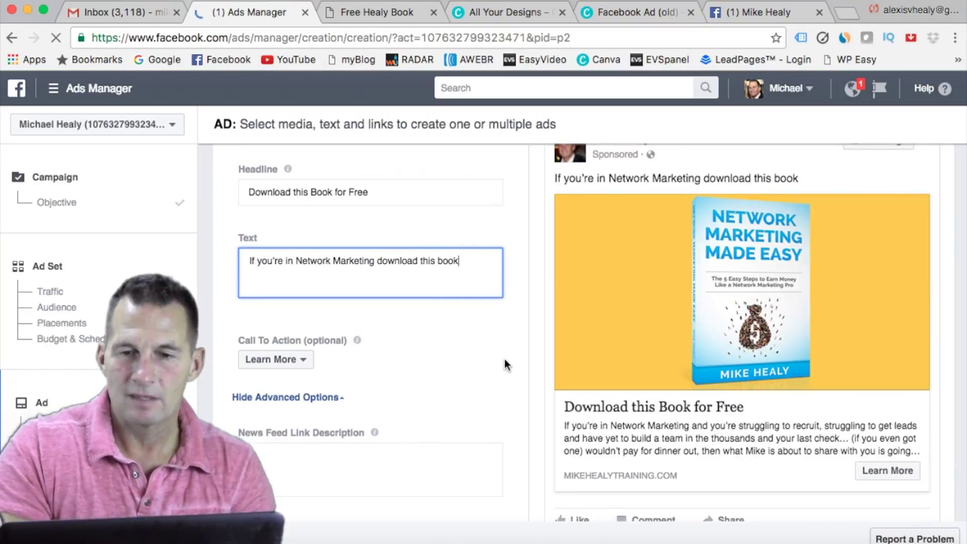
click(505, 360)
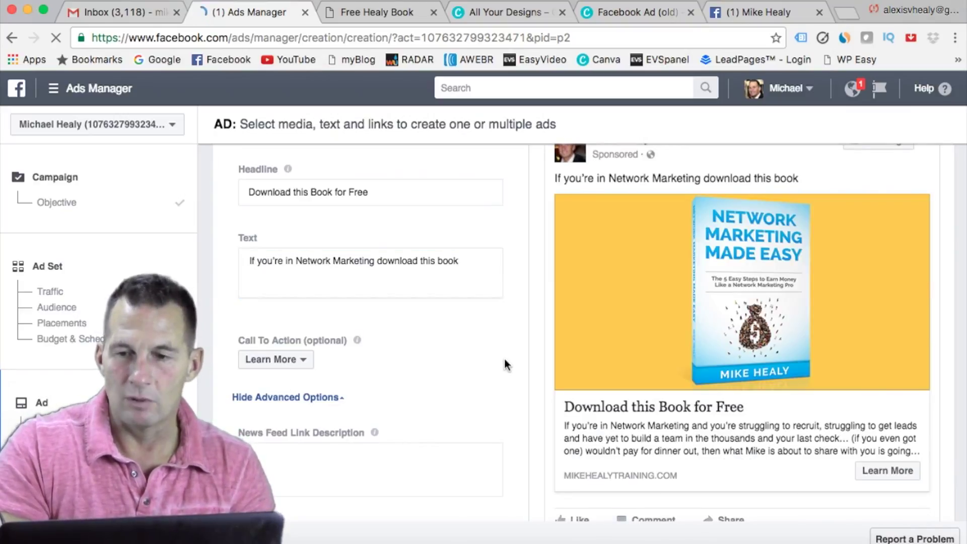
Step: Examine the optional News Feed link description and display link settings alongside the ad preview
scroll(505, 360, up, 2)
scroll(505, 360, down, 5)
scroll(505, 360, down, 3)
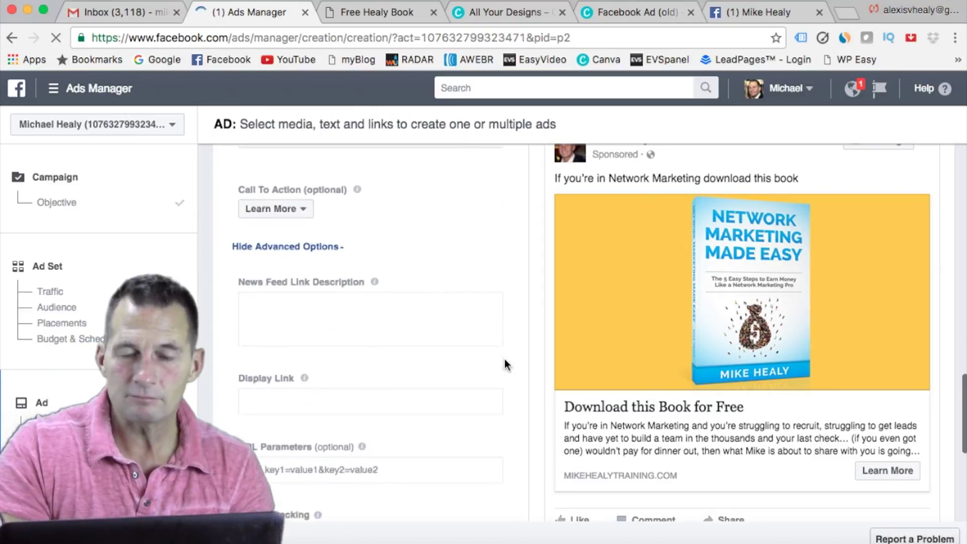
scroll(519, 346, down, 1)
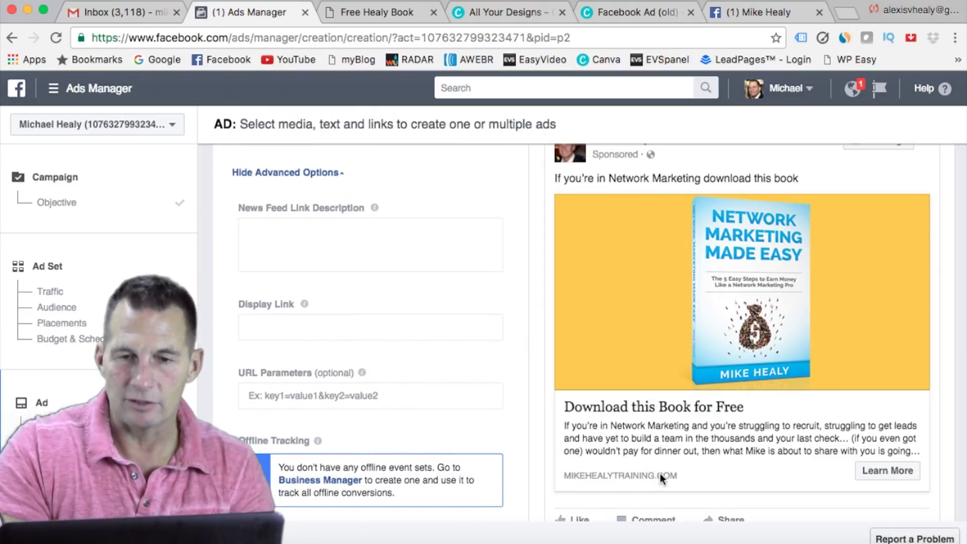
click(412, 327)
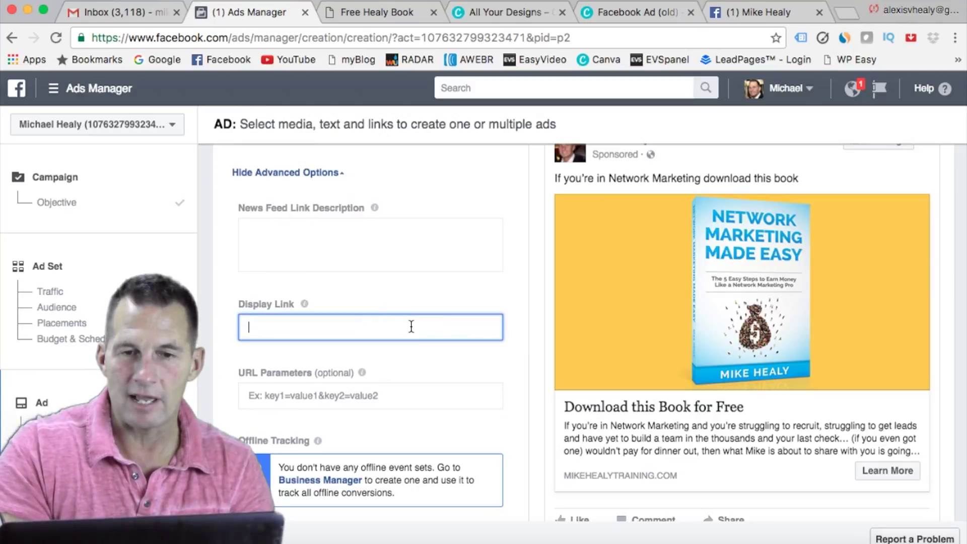
click(385, 243)
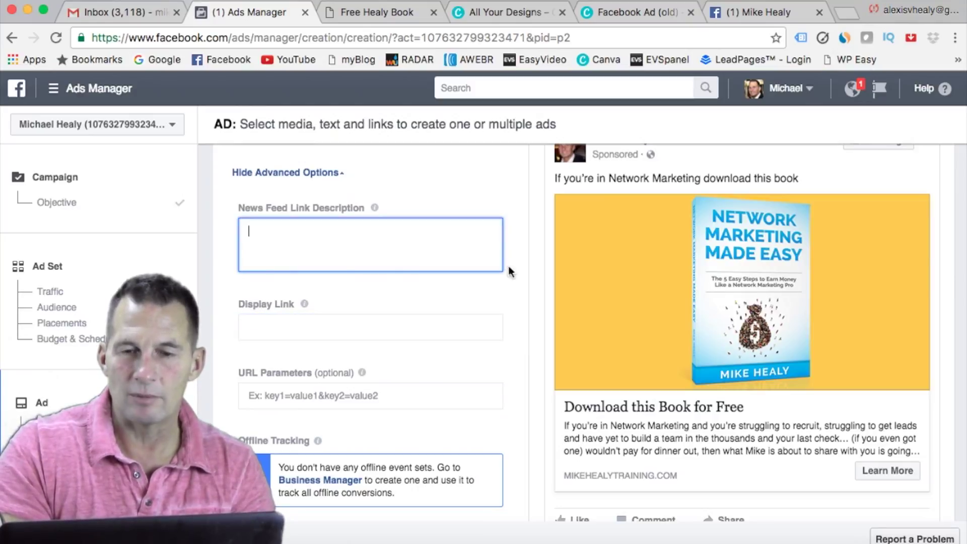
click(519, 291)
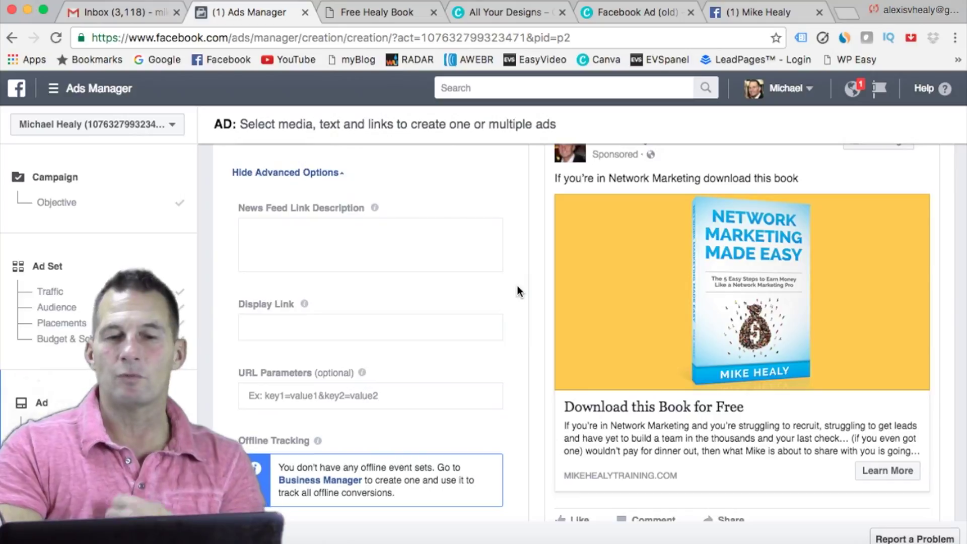
Step: Review the remaining advanced ad options, including URL parameters, offline tracking and pixel tracking, down to the order section
scroll(519, 291, down, 3)
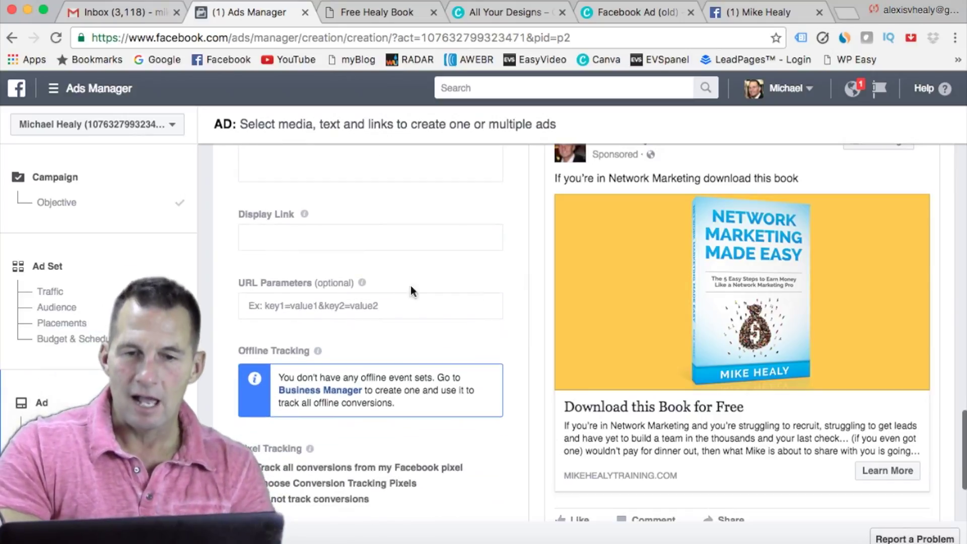
scroll(435, 307, down, 3)
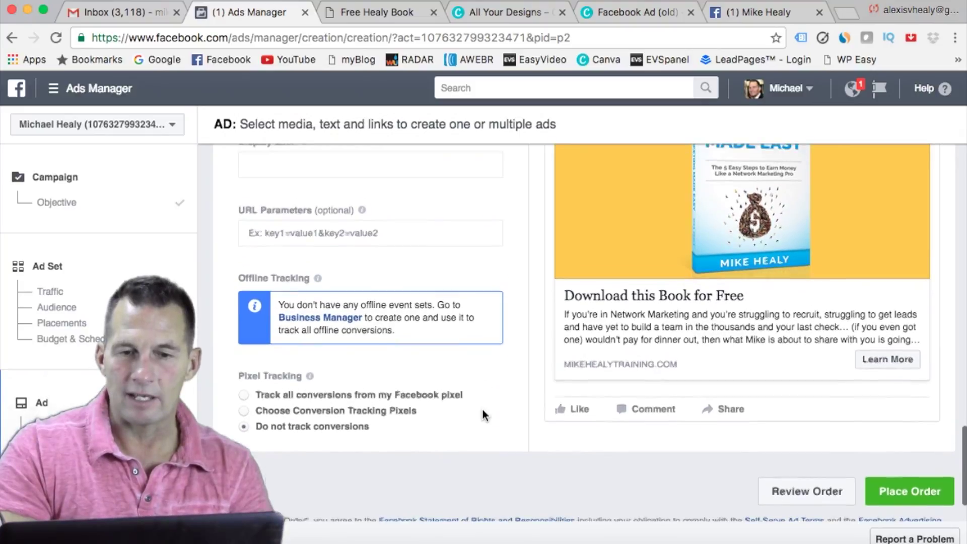
scroll(496, 469, up, 3)
scroll(496, 463, up, 2)
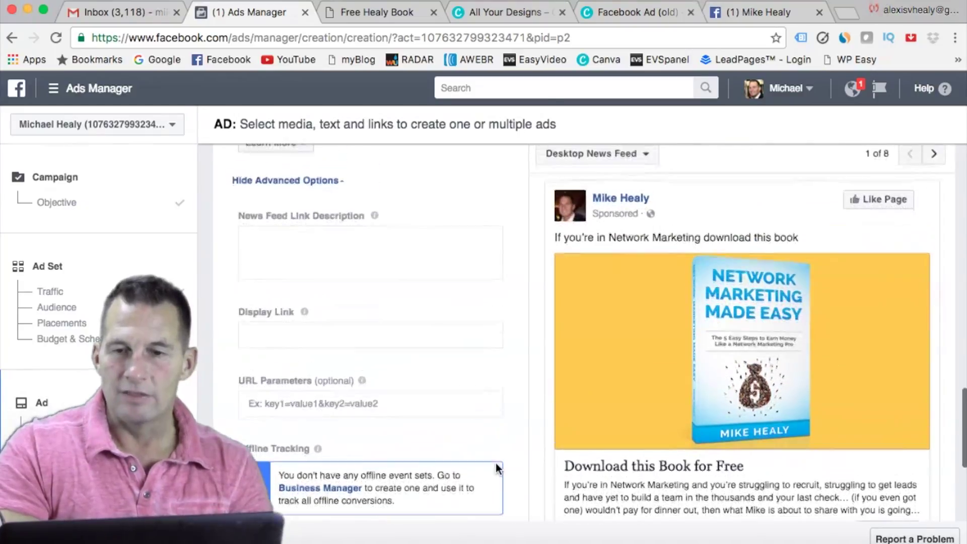
scroll(507, 389, down, 1)
scroll(507, 390, down, 1)
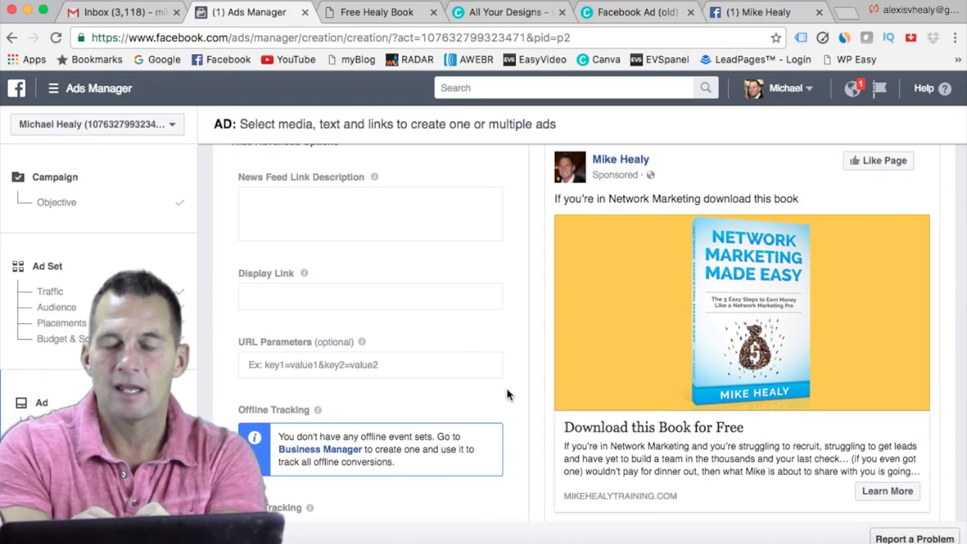
scroll(507, 389, up, 2)
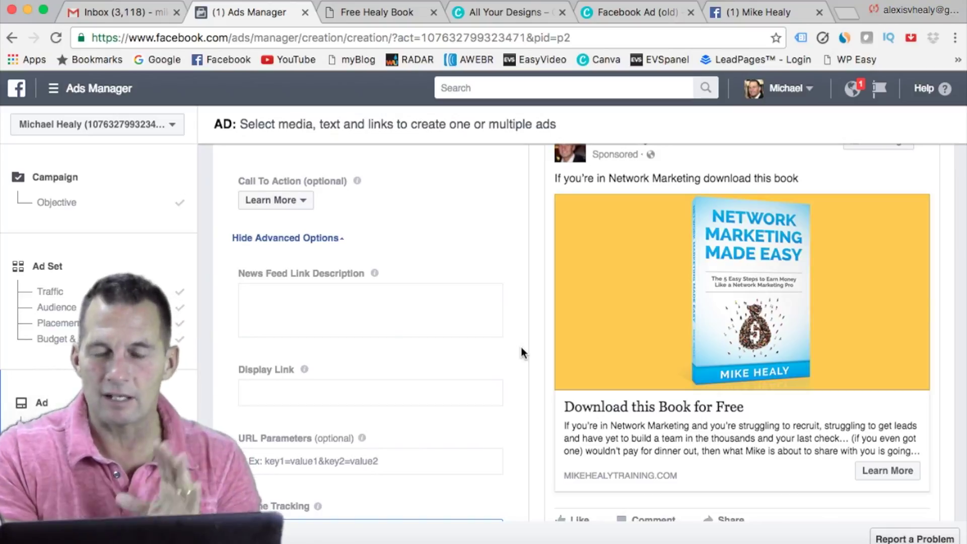
scroll(521, 350, down, 5)
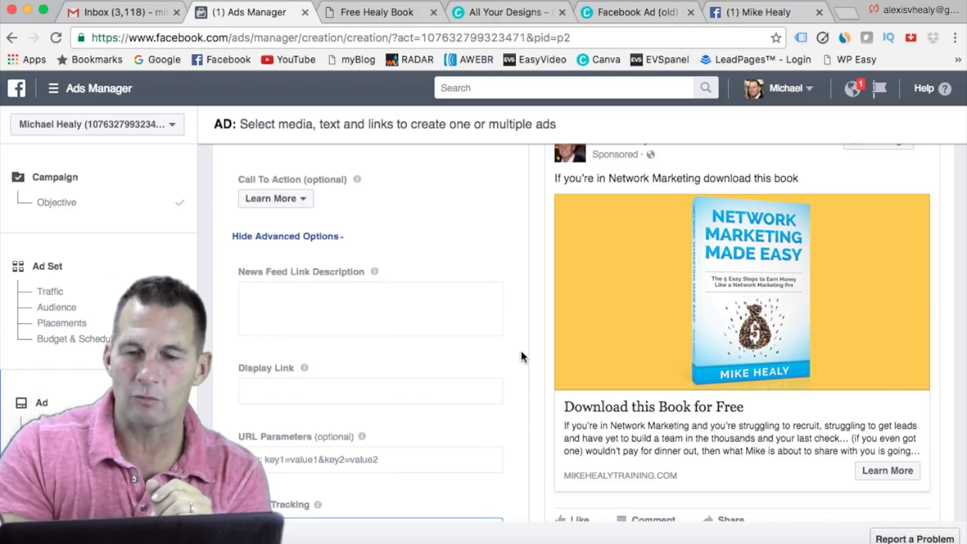
scroll(521, 356, down, 5)
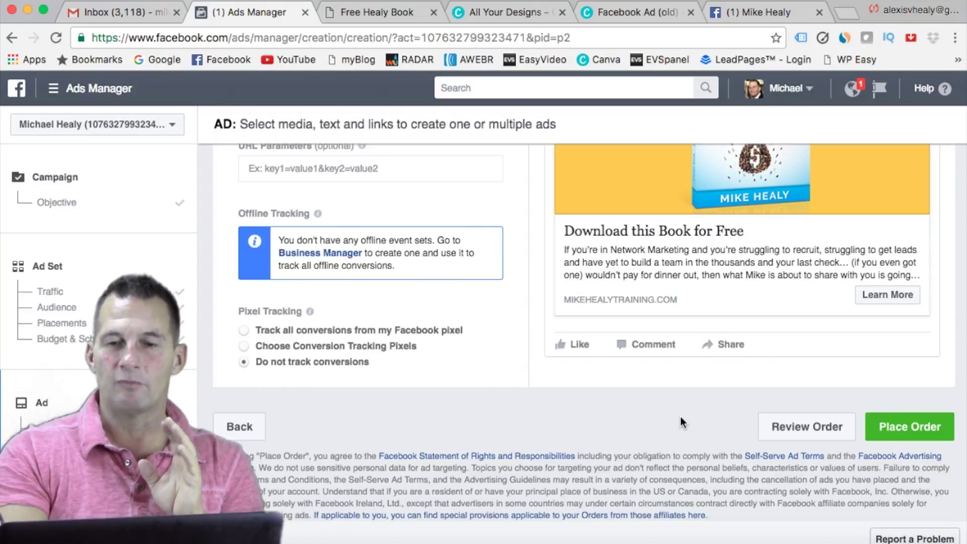
Step: Switch to the Facebook business page and examine the published March 14 free-book post, including its intro text and book image
scroll(681, 419, up, 3)
scroll(544, 418, up, 1)
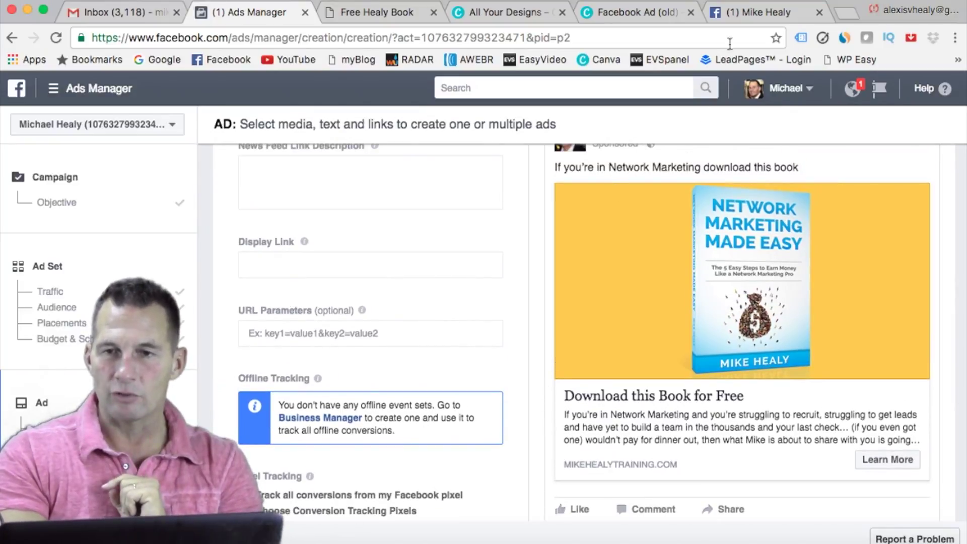
click(754, 11)
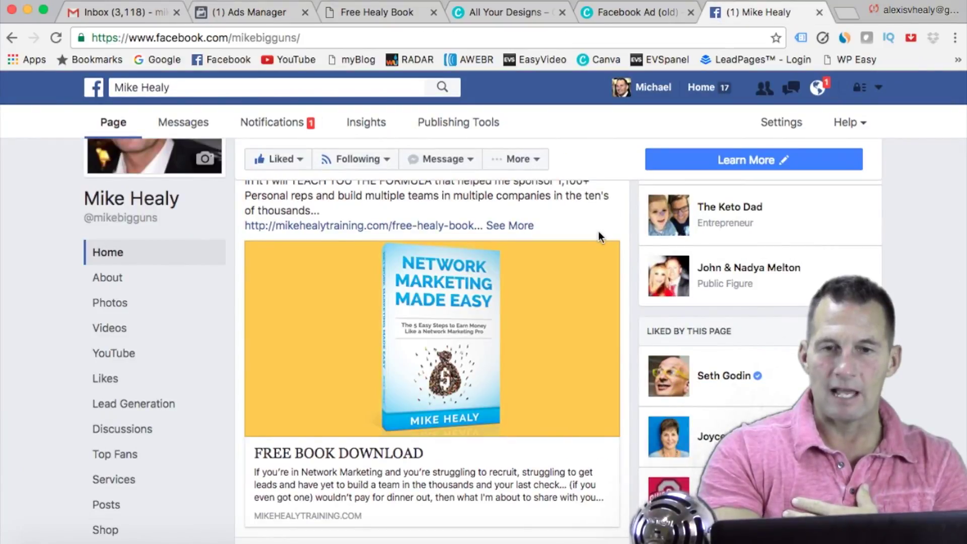
scroll(600, 237, up, 3)
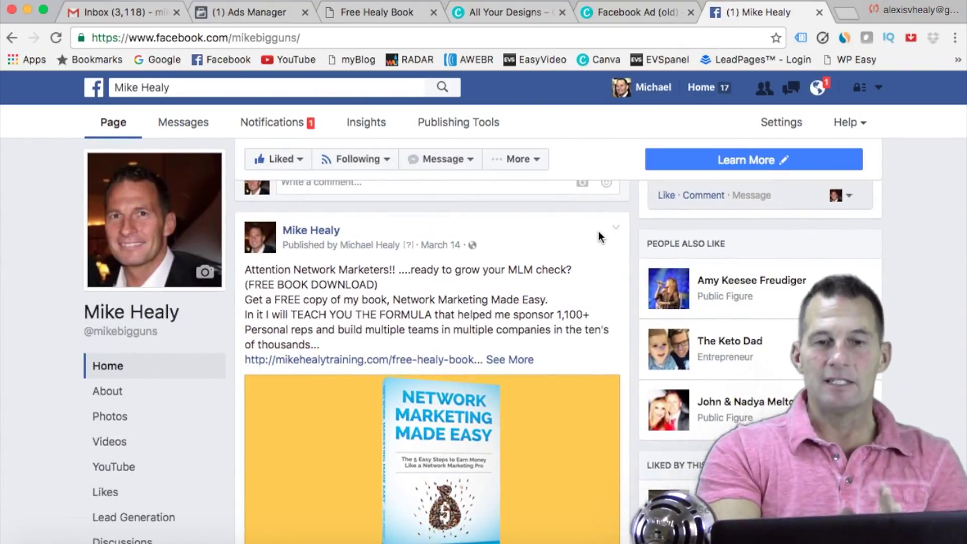
scroll(599, 237, down, 1)
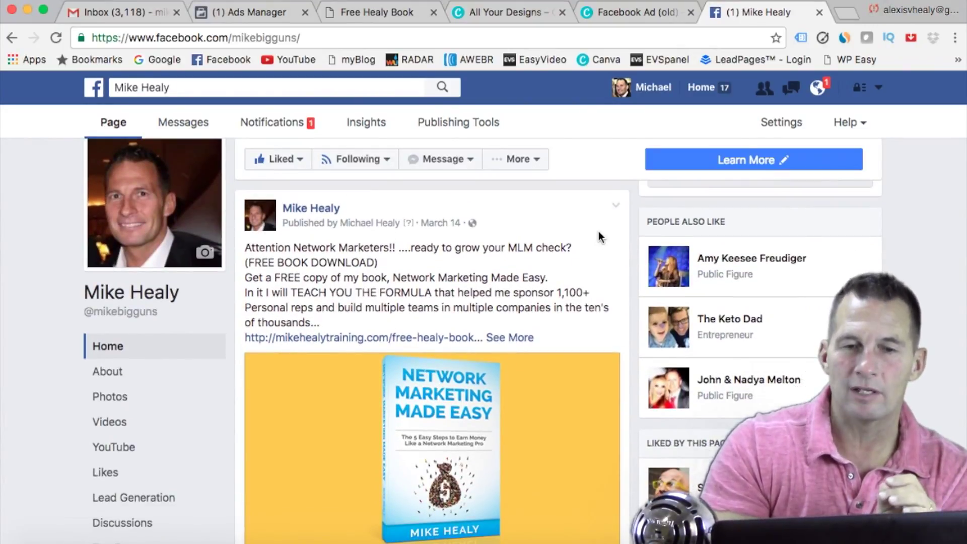
scroll(599, 237, down, 1)
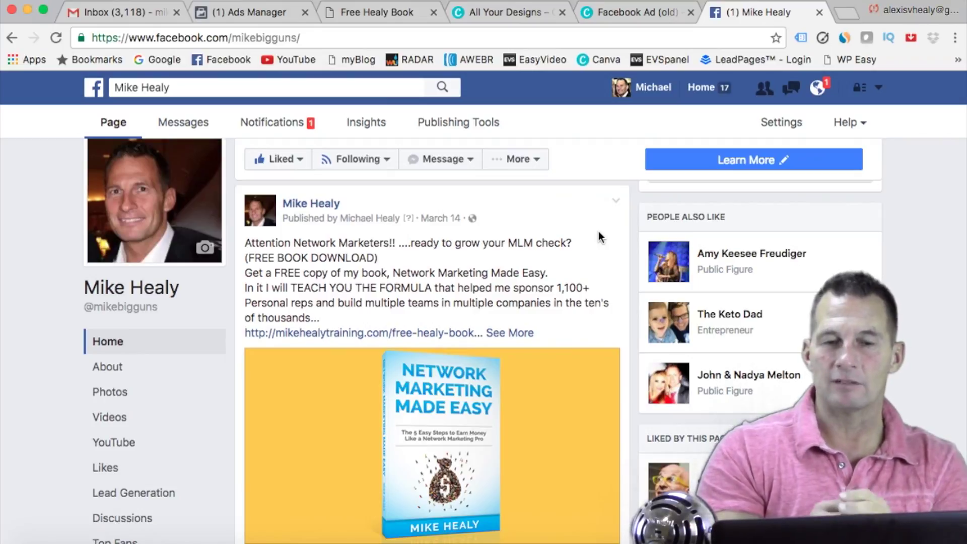
scroll(600, 237, down, 2)
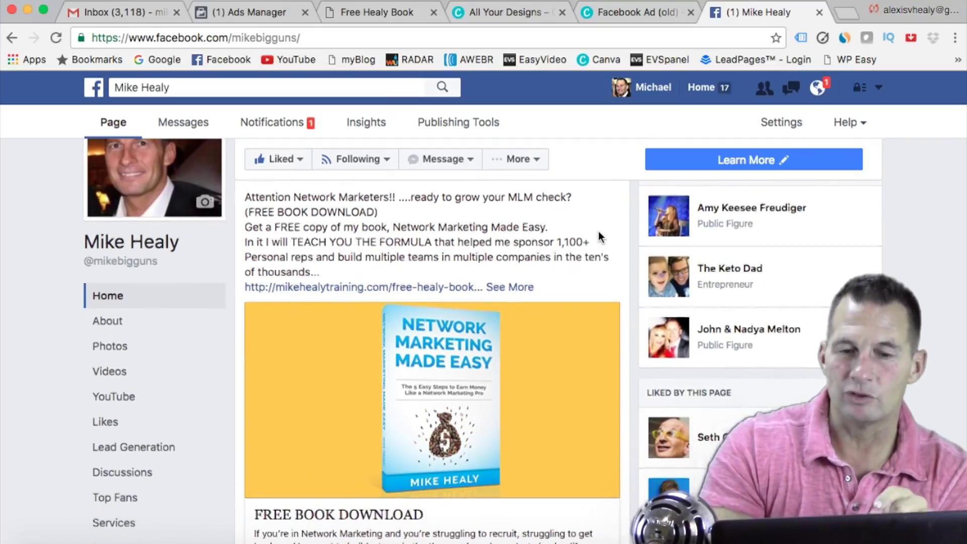
scroll(599, 237, down, 2)
scroll(600, 237, up, 3)
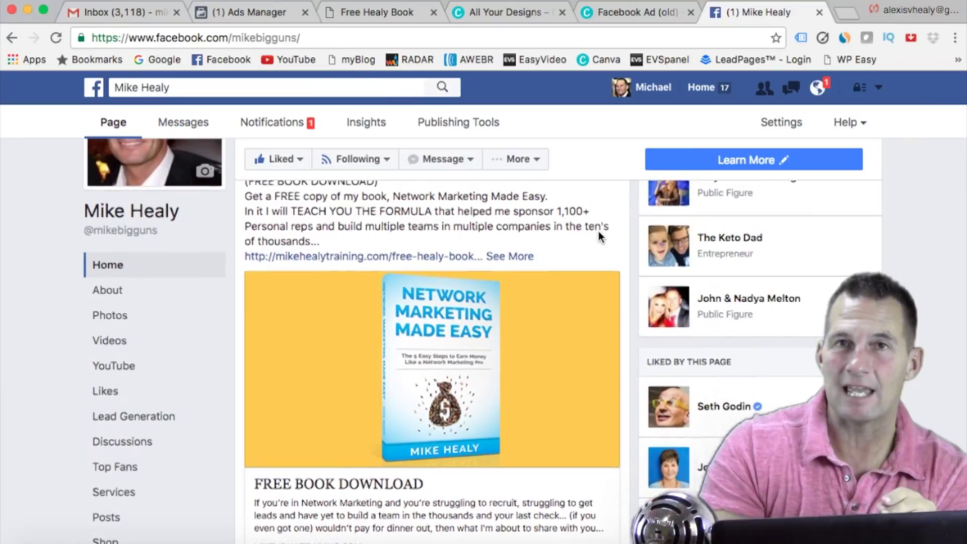
scroll(599, 236, down, 5)
scroll(600, 237, up, 5)
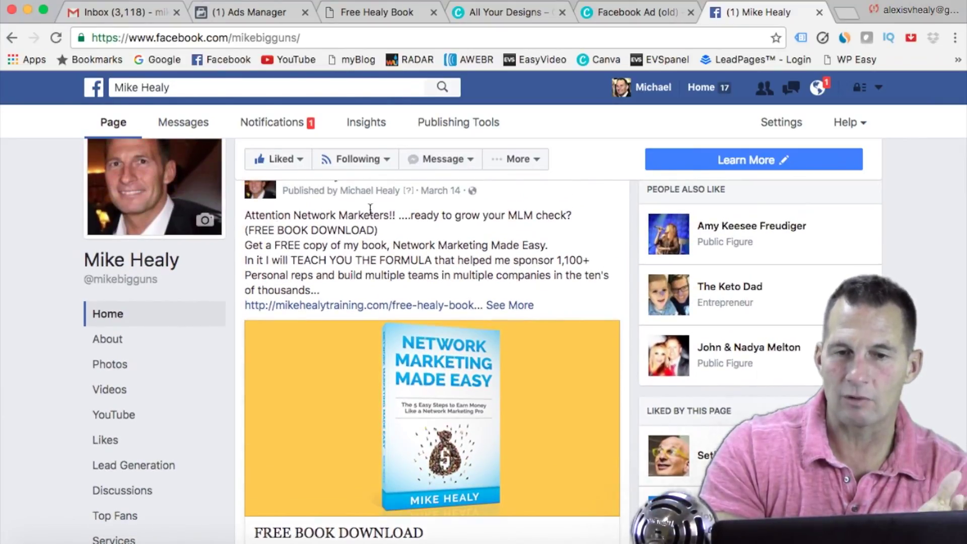
Step: Read through the published post from its intro text to the "FREE BOOK DOWNLOAD" link headline and description
scroll(588, 231, down, 1)
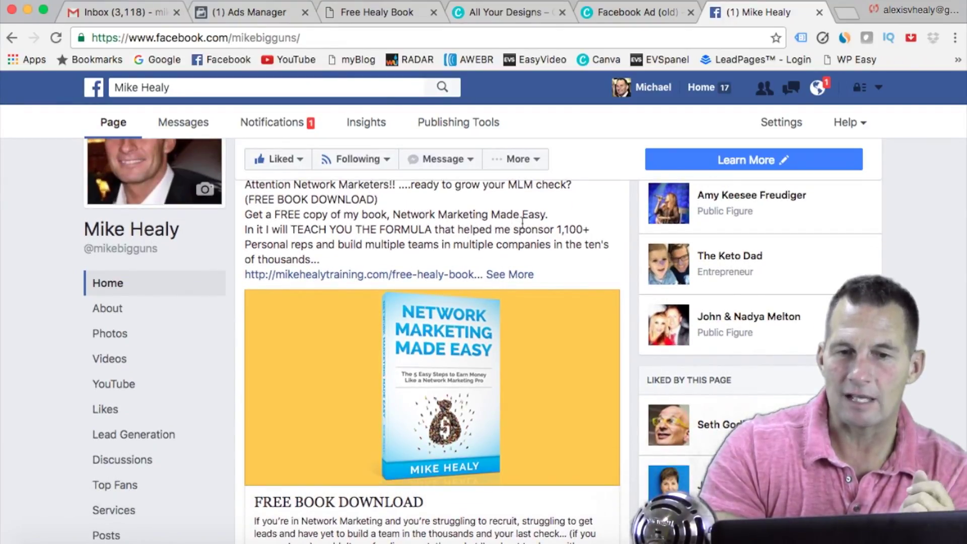
scroll(577, 222, down, 5)
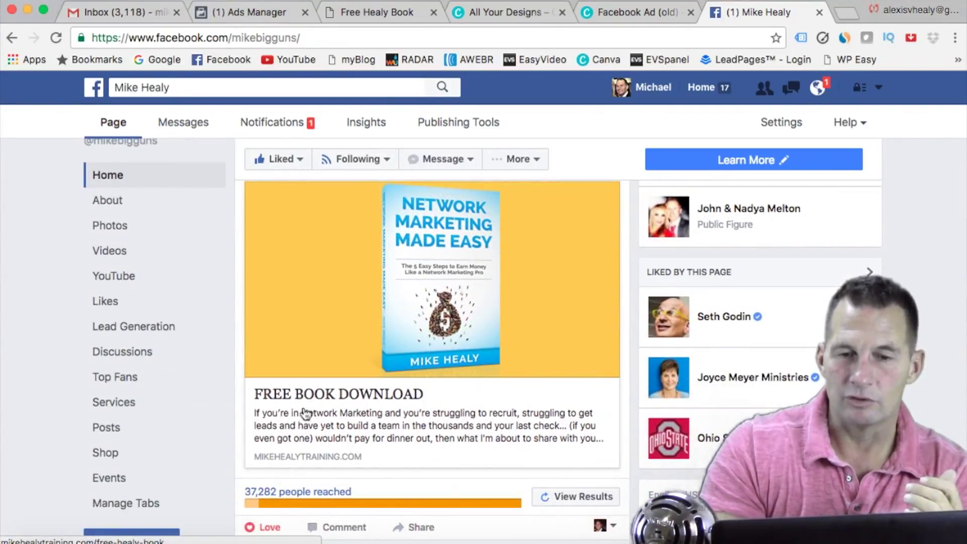
scroll(441, 383, down, 1)
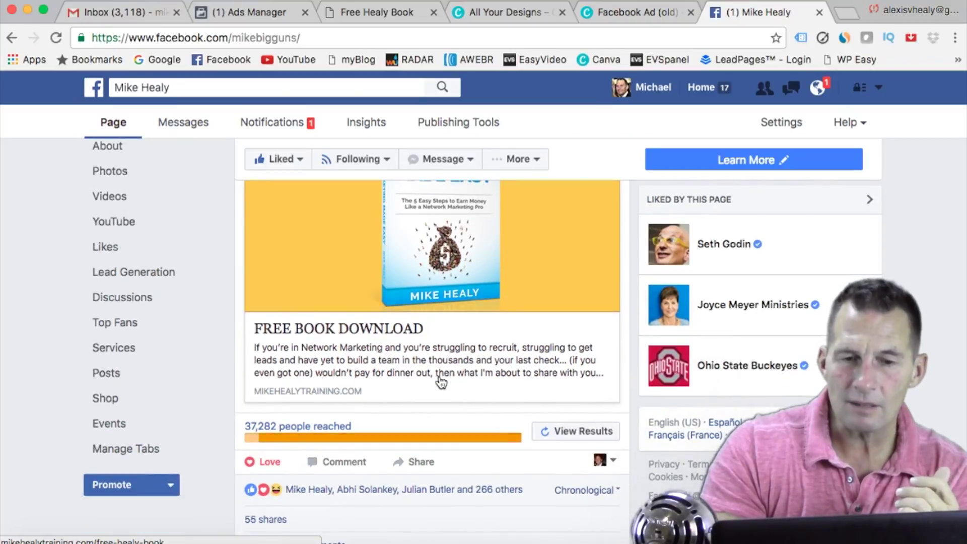
scroll(433, 388, down, 1)
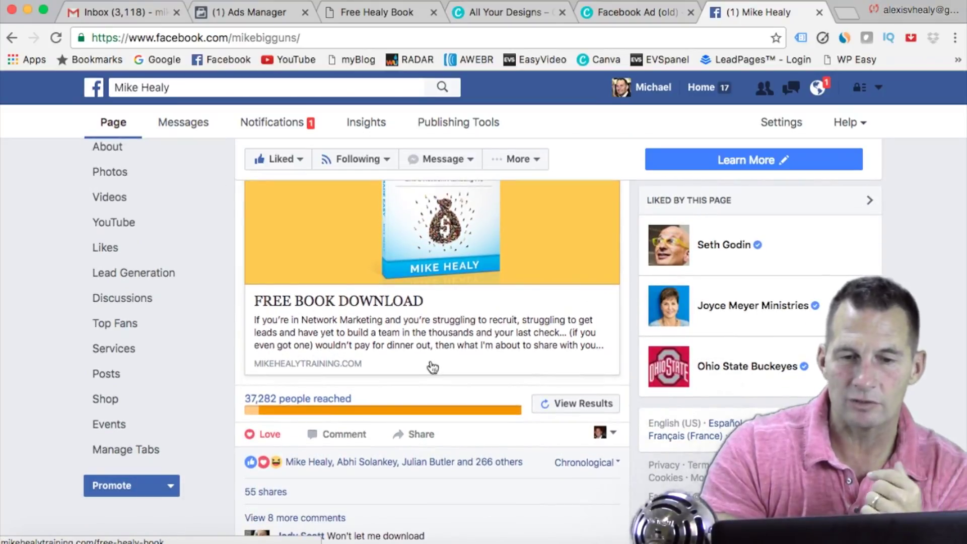
Step: Examine the free-book post's engagement figures close up: people reached, reactions and shares
scroll(417, 354, down, 1)
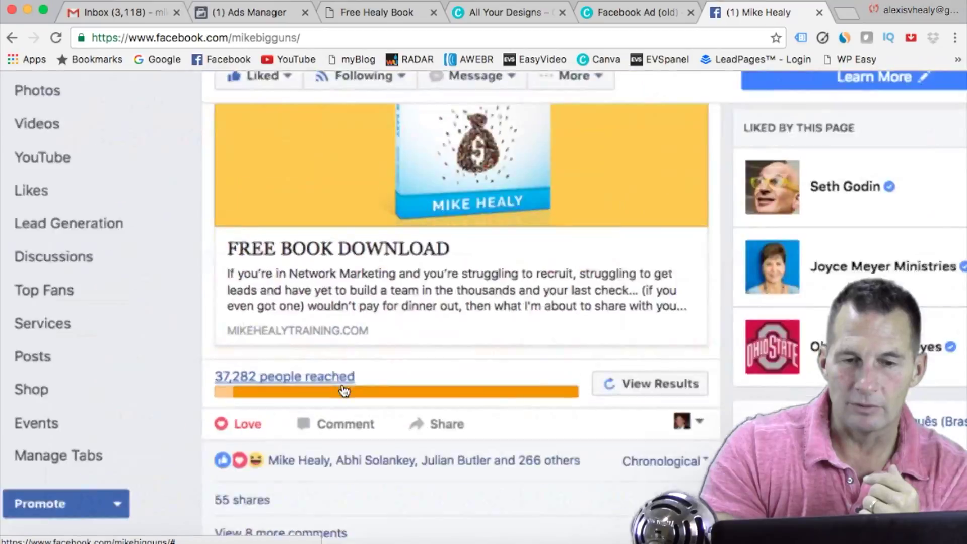
scroll(344, 392, up, 5)
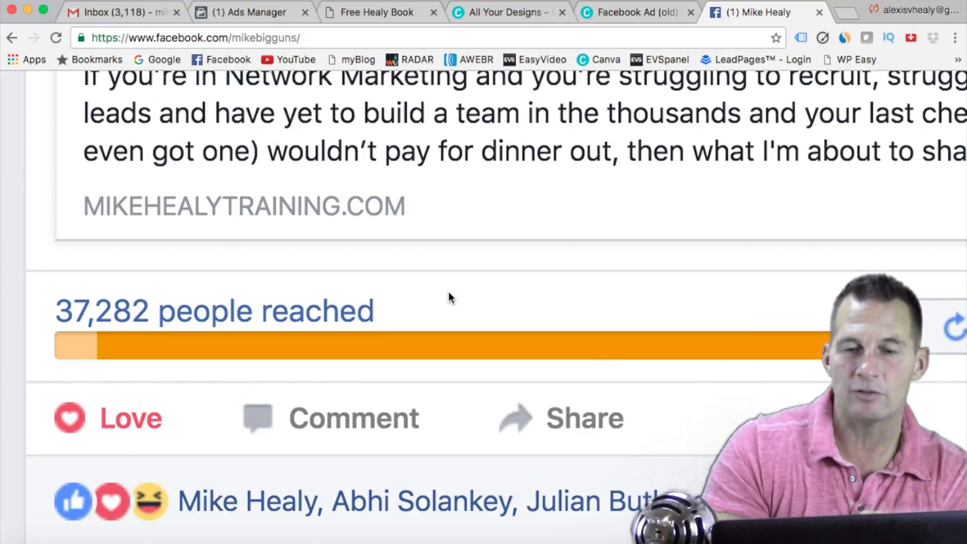
mouse_move(418, 341)
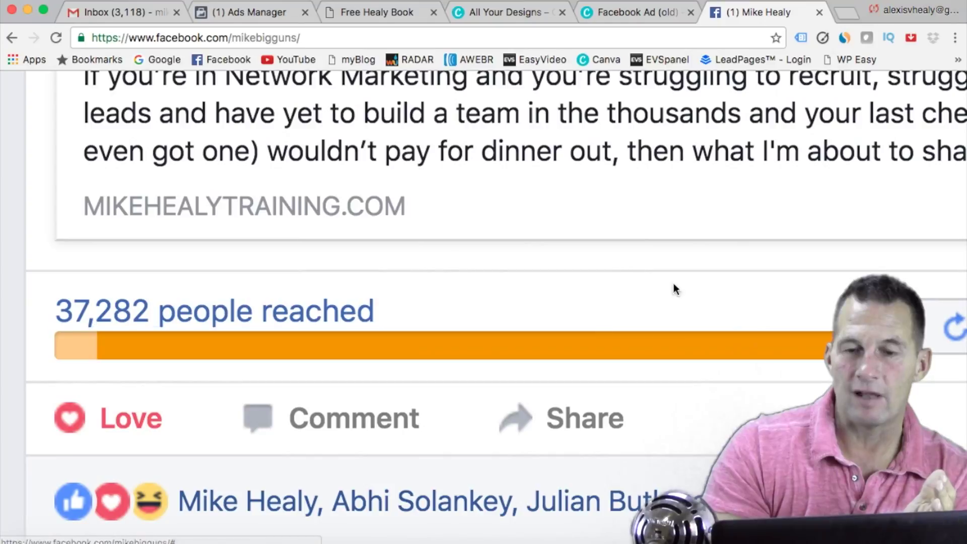
key(super+0)
mouse_move(402, 358)
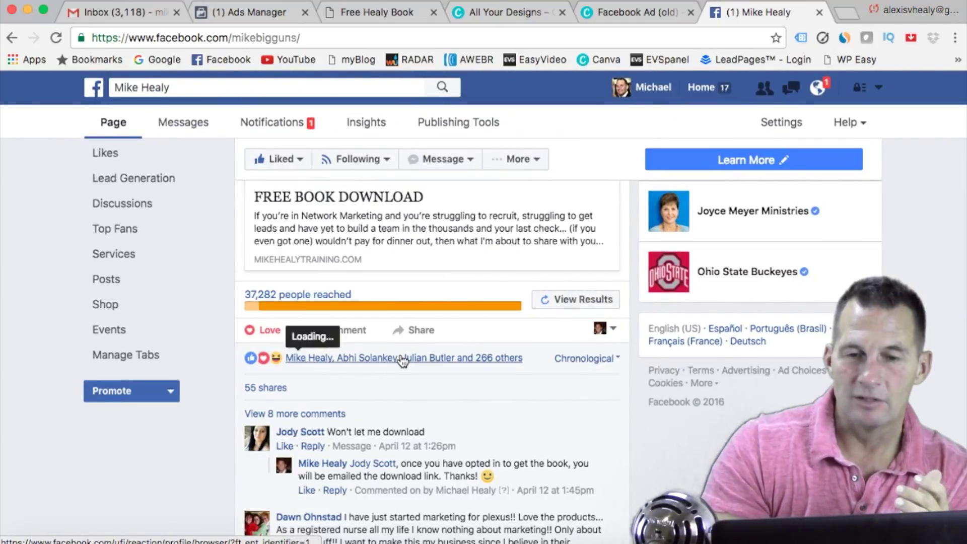
scroll(402, 358, up, 5)
mouse_move(738, 328)
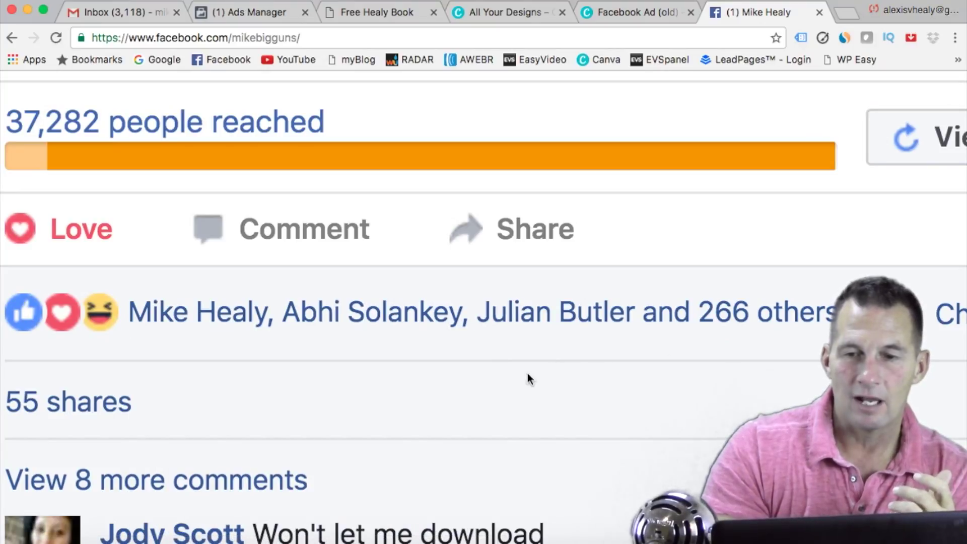
scroll(528, 378, down, 5)
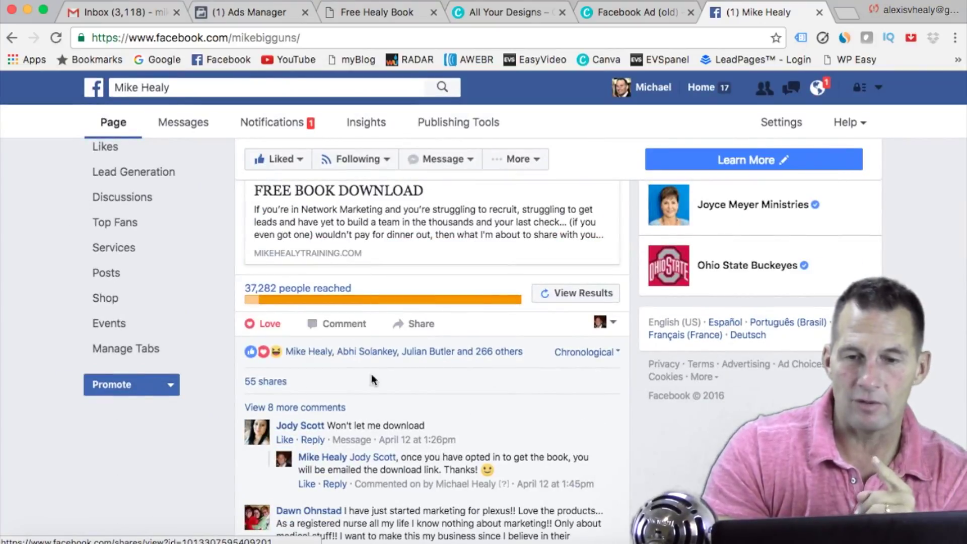
mouse_move(262, 385)
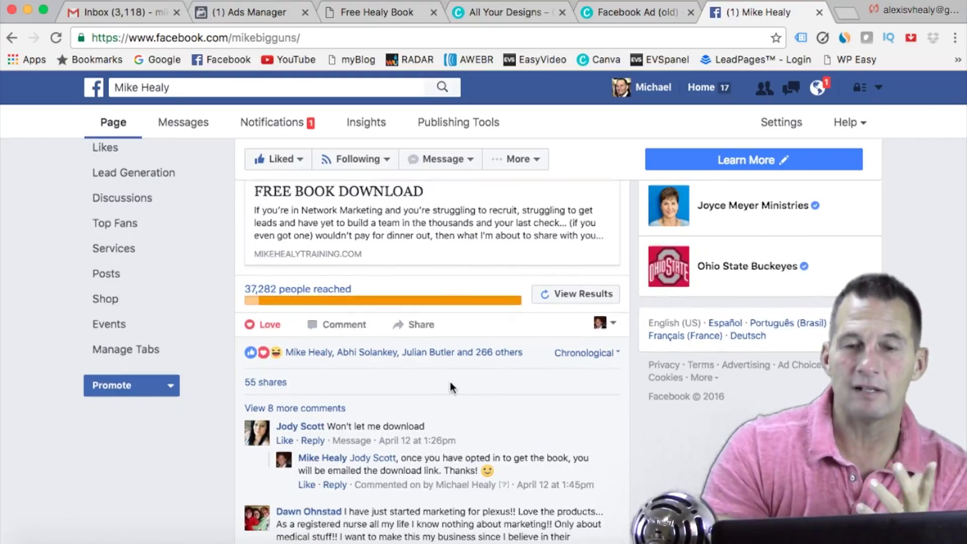
Step: Return to the start of the free-book post and review its opening text, download link and book image again
scroll(450, 391, up, 5)
scroll(566, 337, up, 2)
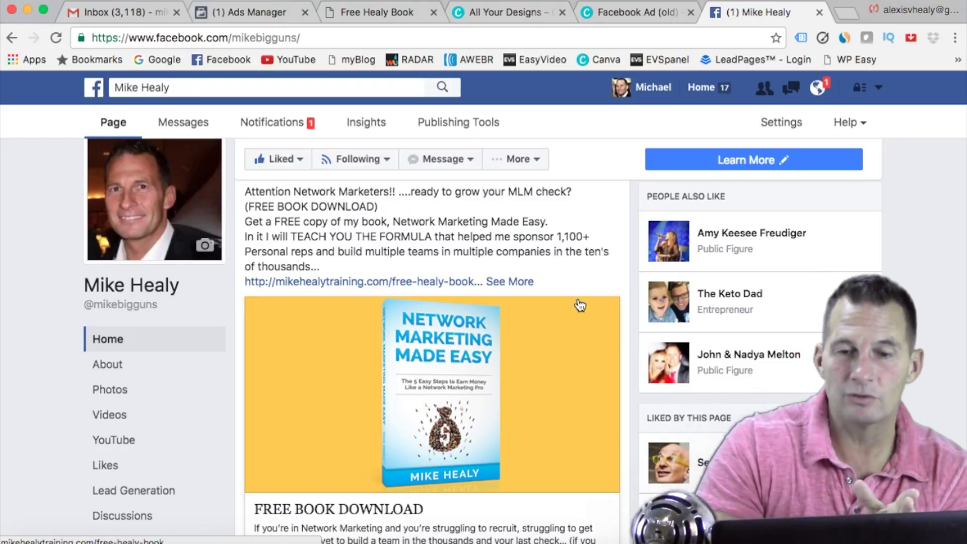
scroll(581, 305, up, 1)
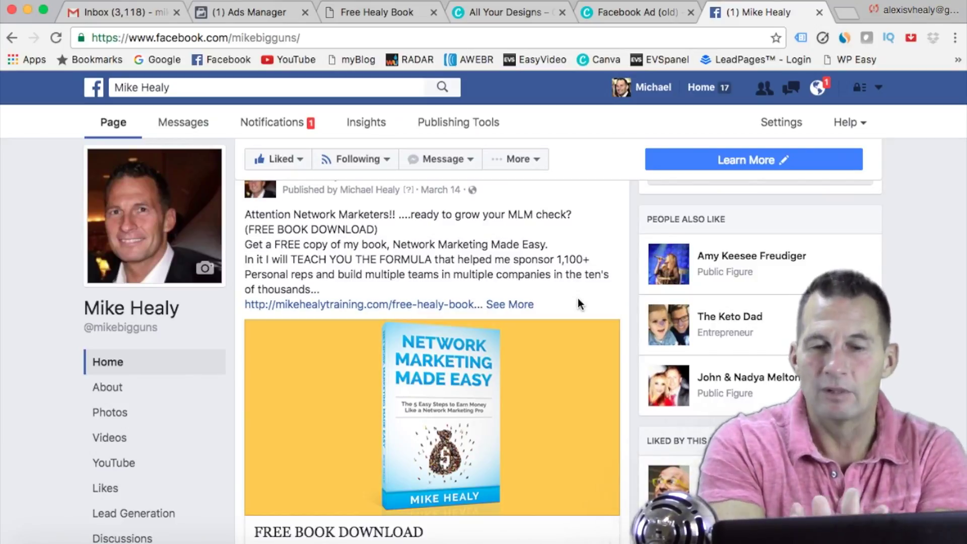
scroll(579, 298, down, 1)
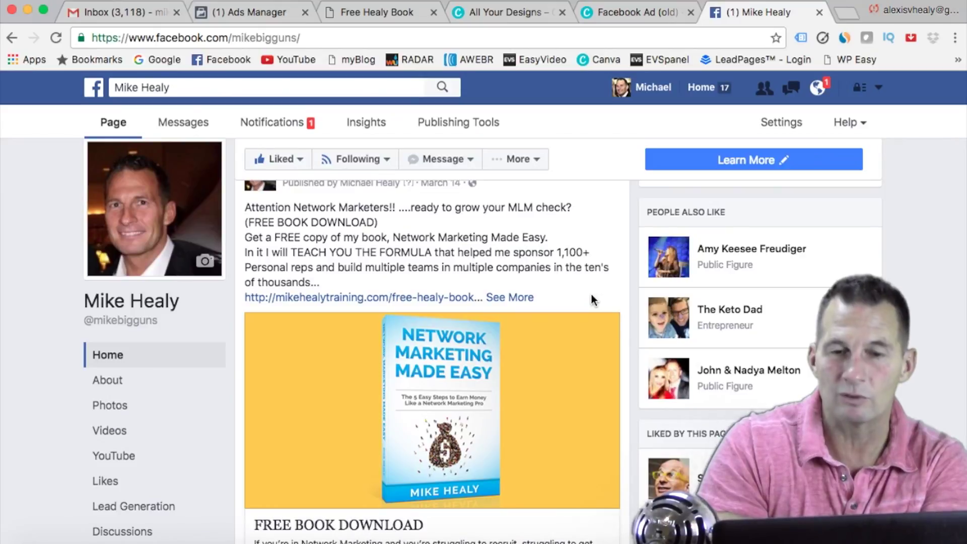
scroll(592, 296, down, 1)
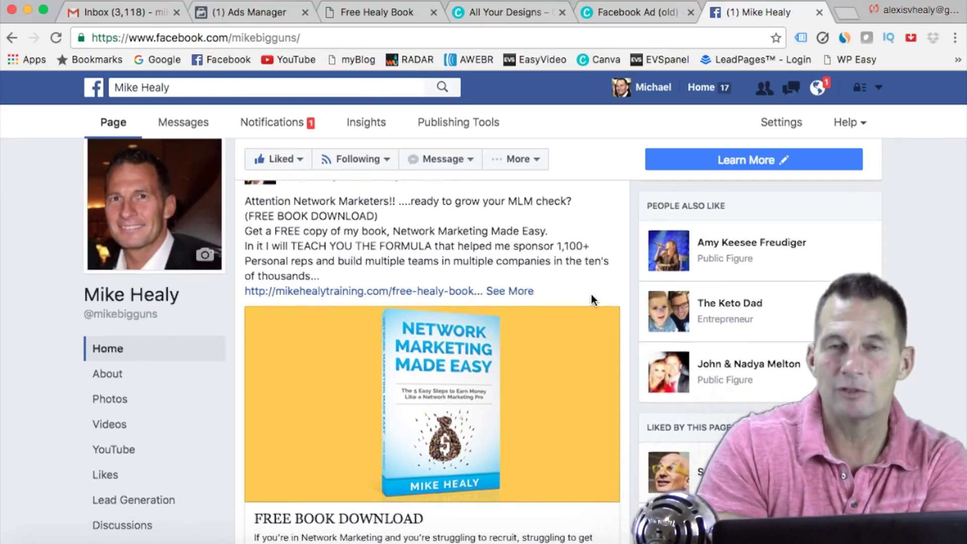